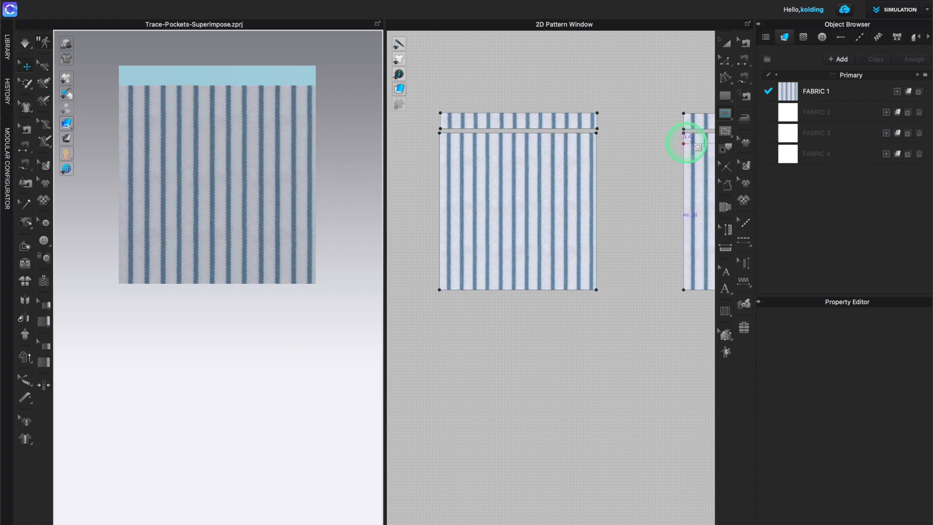
# Step: Draw an internal rectangle about 20 cm wide on the large striped piece beside the second garment piece
pyautogui.click(727, 119)
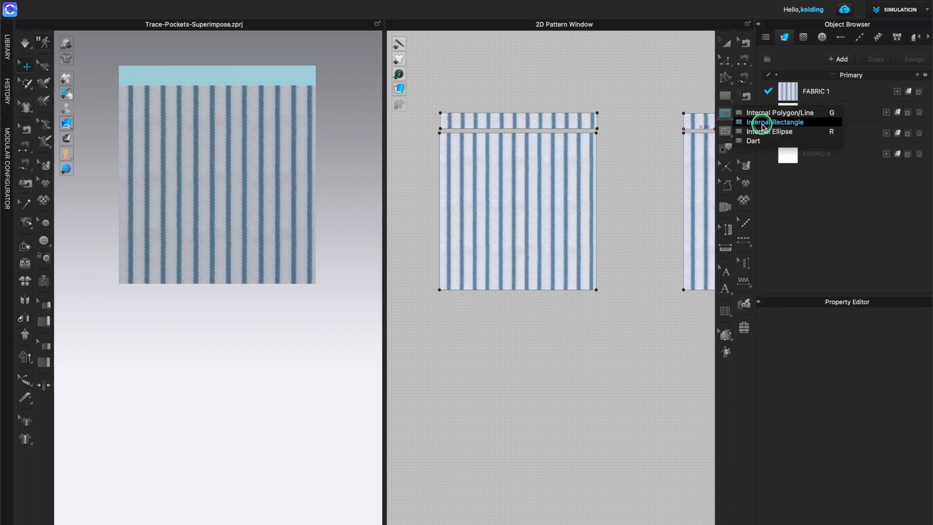
pyautogui.click(763, 124)
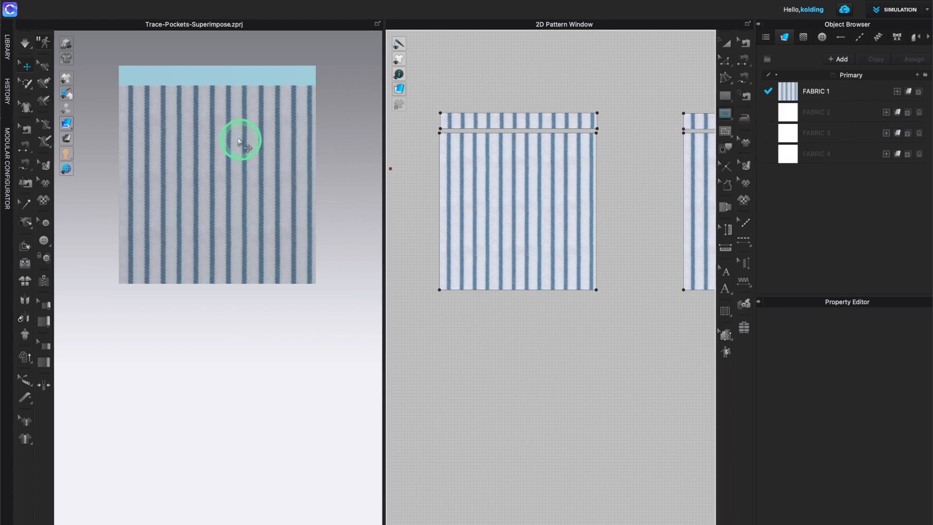
pyautogui.click(176, 125)
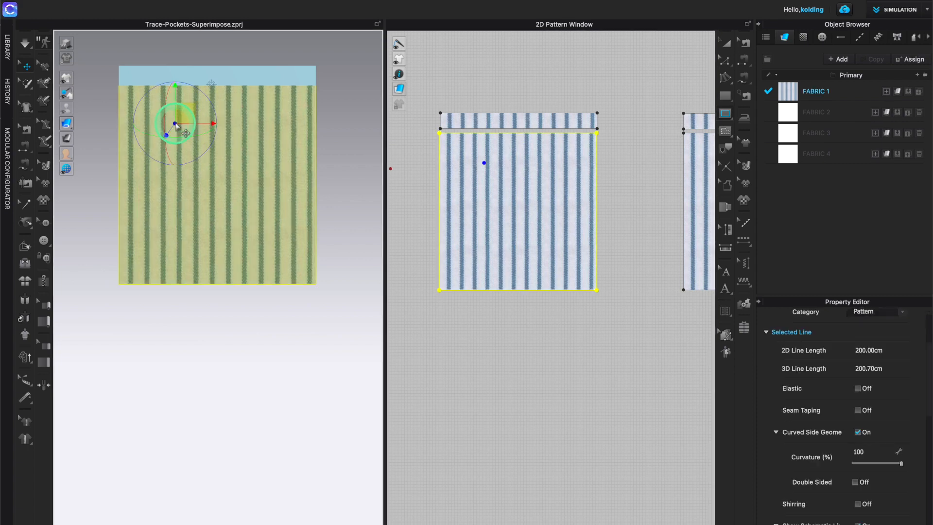
pyautogui.moveTo(485, 164); pyautogui.dragTo(548, 244)
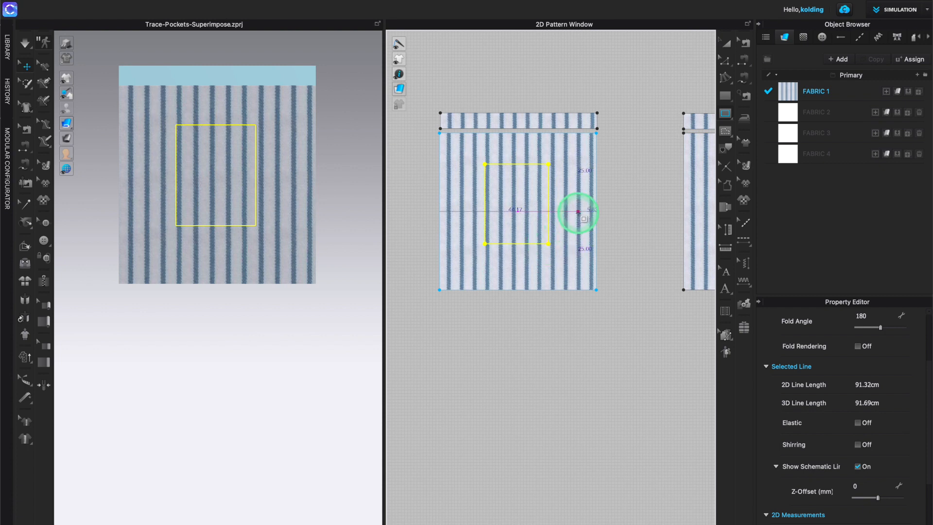
# Step: Split the internal rectangle's bottom line at its midpoint and move the new point down to shape a pointed pocket
pyautogui.press('z')
pyautogui.click(517, 245)
pyautogui.rightClick(517, 242)
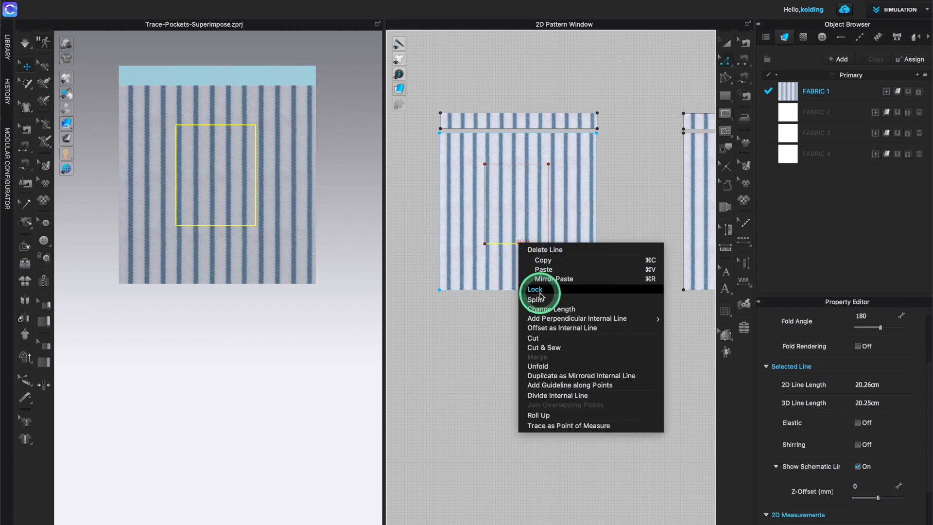
pyautogui.click(539, 300)
pyautogui.click(386, 295)
pyautogui.click(439, 363)
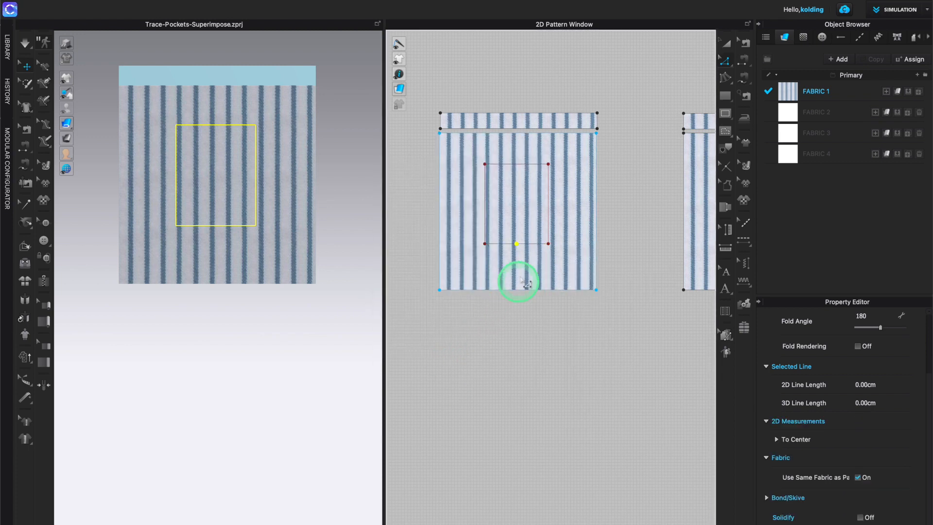
pyautogui.moveTo(516, 243); pyautogui.dragTo(518, 252)
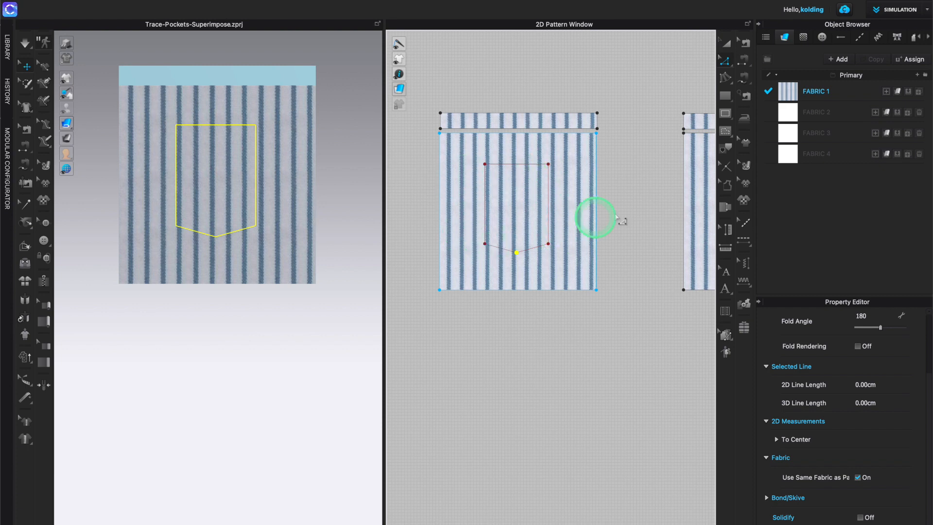
# Step: Trace the pointed pocket outline as a separate pattern and place the new piece below the striped body piece
pyautogui.click(727, 151)
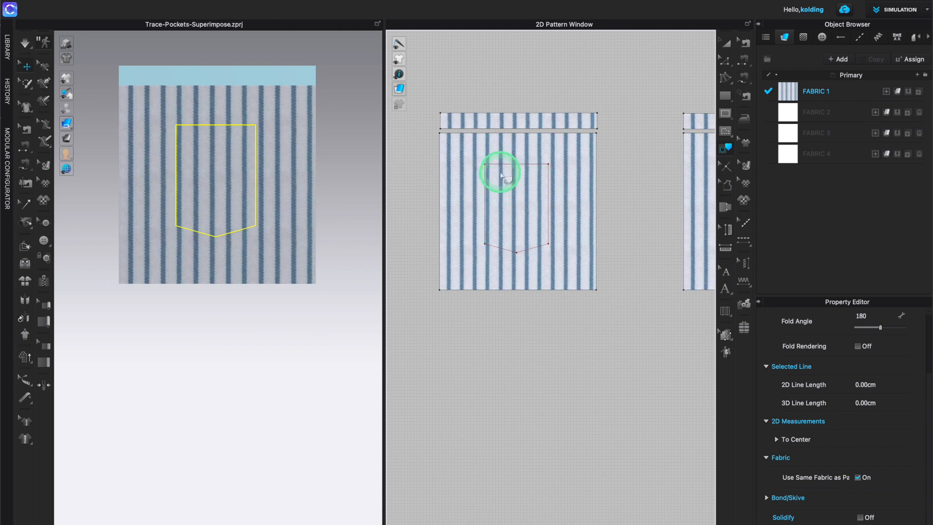
pyautogui.moveTo(505, 167)
pyautogui.mouseDown()
pyautogui.moveTo(490, 177)
pyautogui.moveTo(500, 261)
pyautogui.moveTo(539, 249)
pyautogui.moveTo(549, 220)
pyautogui.mouseUp()
pyautogui.rightClick(550, 224)
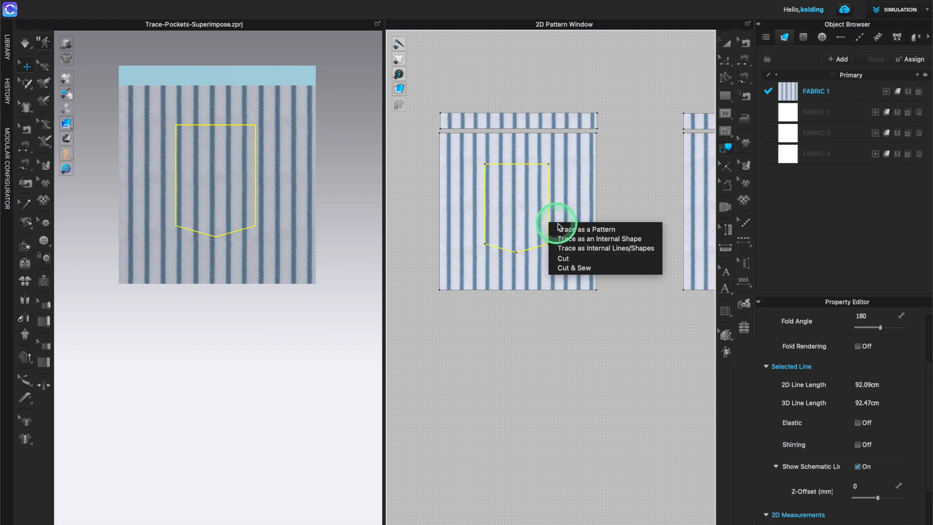
pyautogui.click(593, 232)
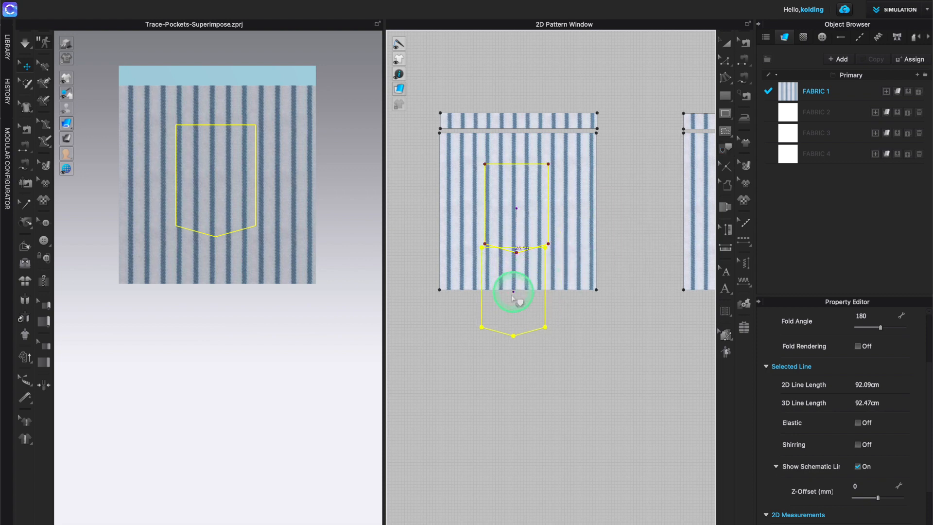
pyautogui.click(503, 362)
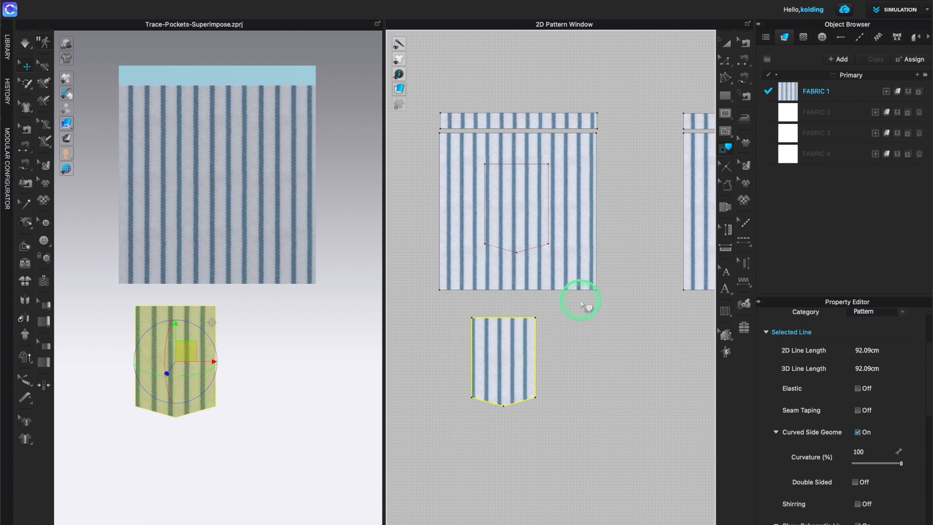
# Step: Free-sew the pocket's sides and pointed bottom to the matching internal lines on the body, leaving the top edge open
pyautogui.click(748, 81)
pyautogui.click(548, 165)
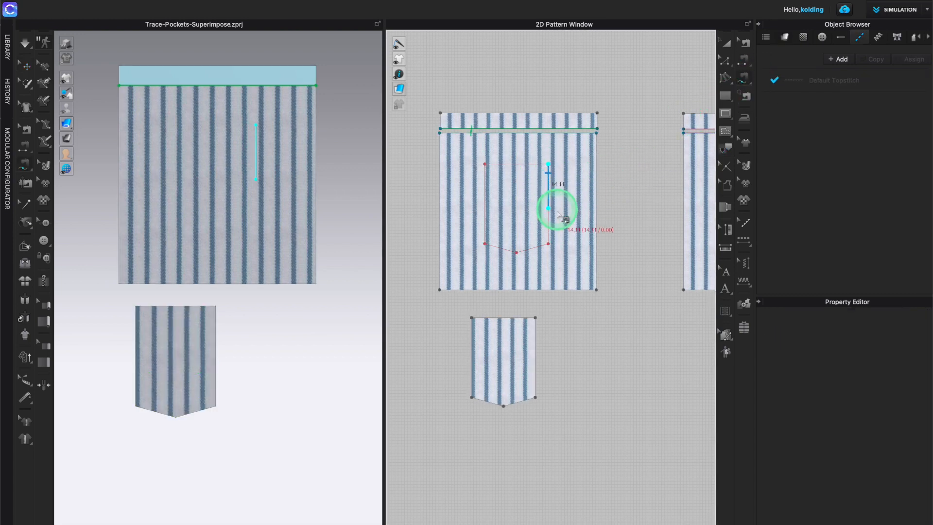
pyautogui.click(484, 165)
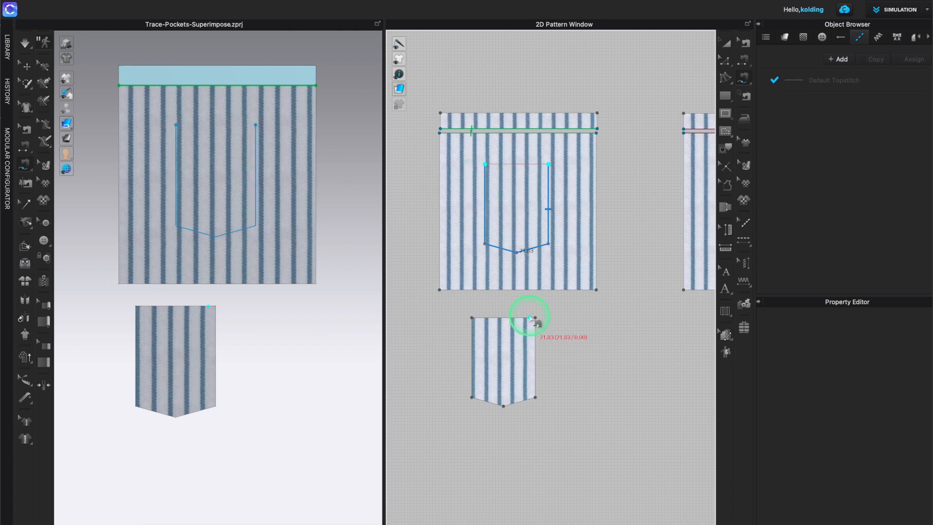
pyautogui.click(535, 319)
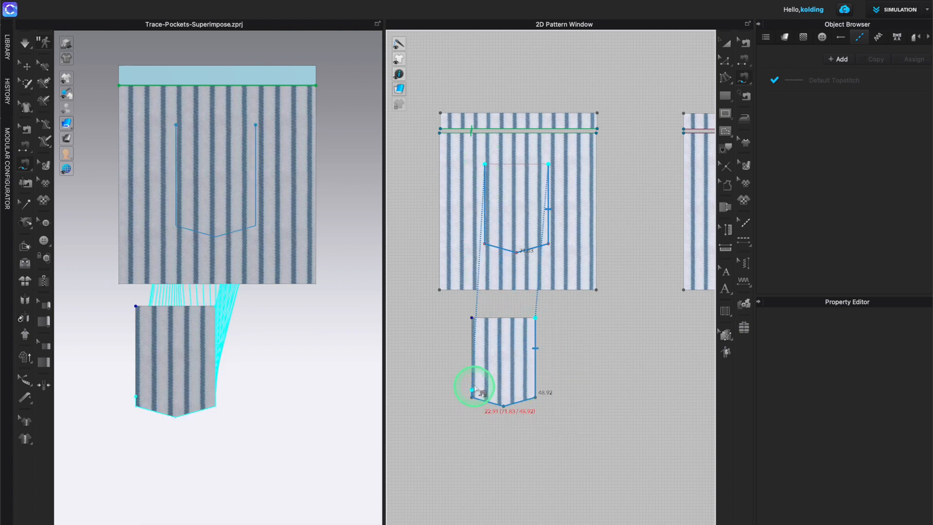
pyautogui.click(473, 318)
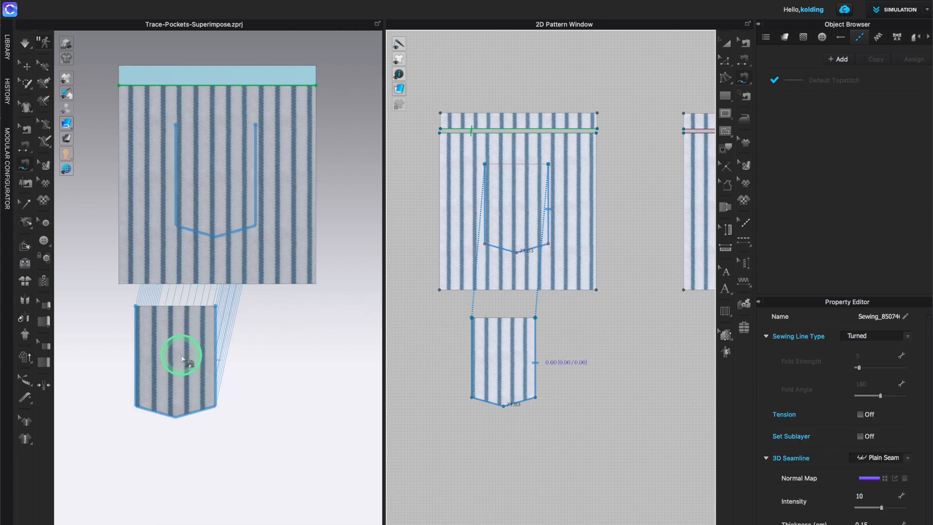
# Step: Superimpose the pocket piece over the body in 3D, run the simulation and pull the pocket's opening downward
pyautogui.click(726, 44)
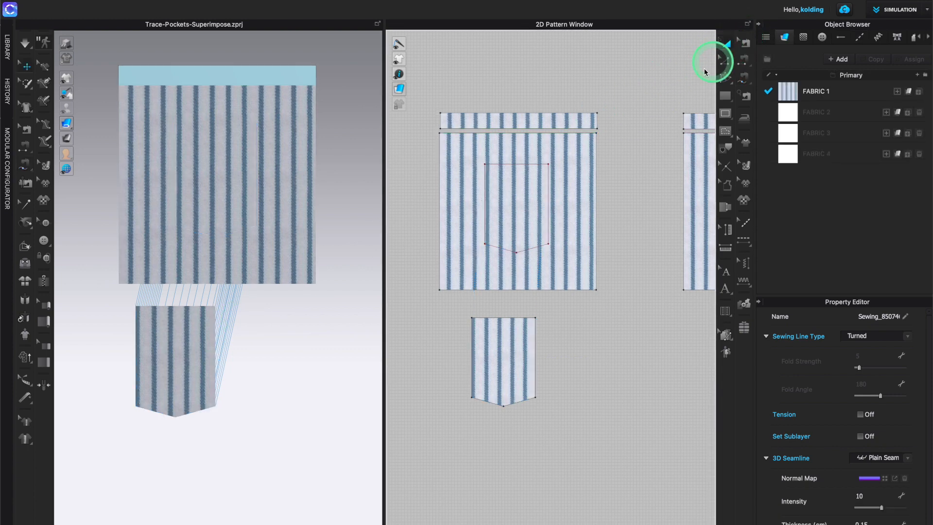
pyautogui.rightClick(185, 369)
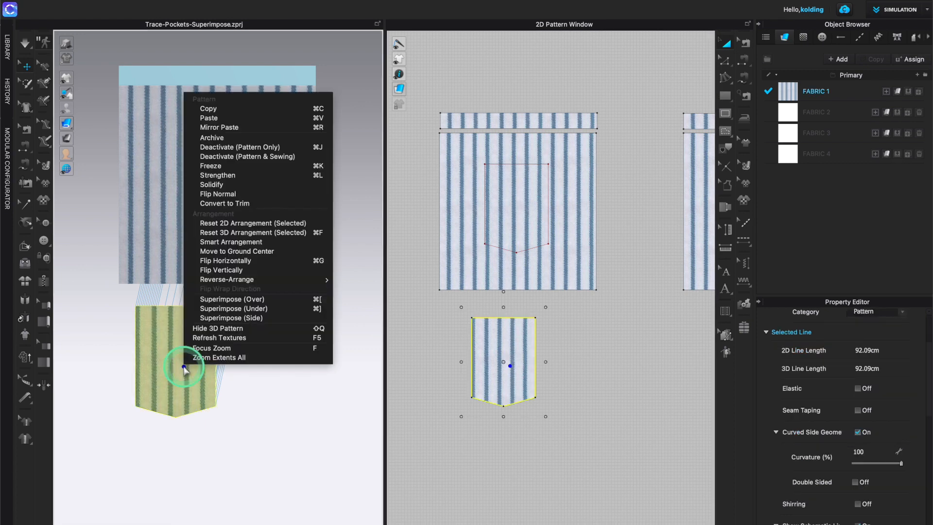
pyautogui.click(232, 299)
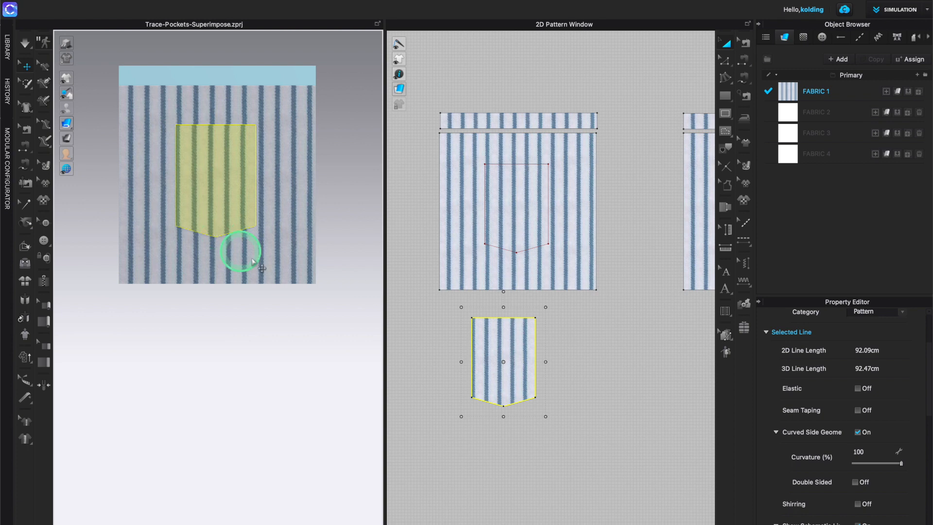
pyautogui.press('space')
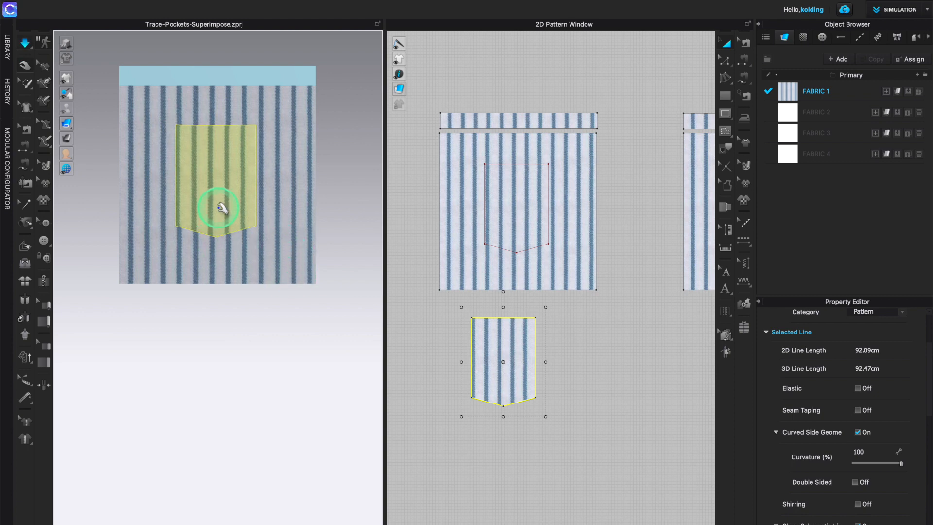
pyautogui.moveTo(213, 138); pyautogui.dragTo(212, 161)
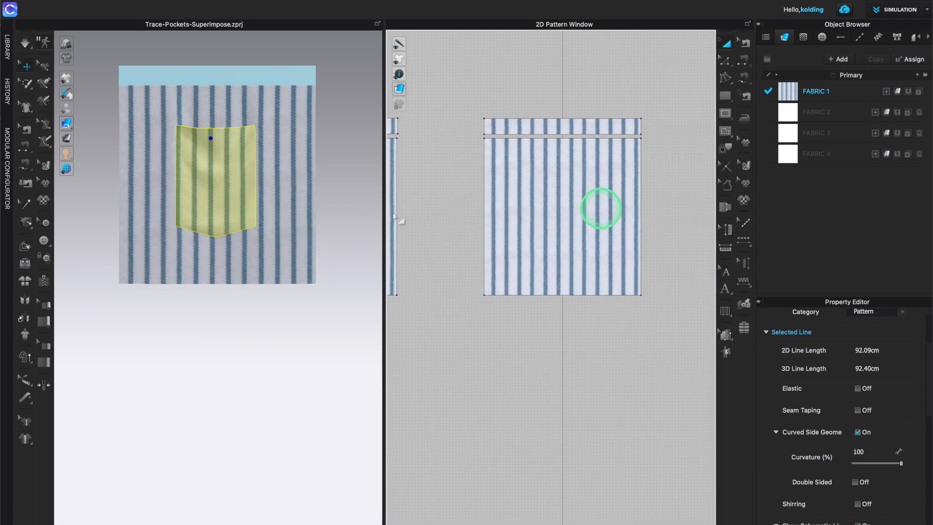
# Step: Draw an upright internal ellipse with a perimeter of about 79 cm on the other large striped piece
pyautogui.moveTo(395, 216)
pyautogui.mouseDown(button='middle')
pyautogui.moveTo(361, 223)
pyautogui.moveTo(386, 202)
pyautogui.moveTo(377, 215)
pyautogui.mouseUp(button='middle')
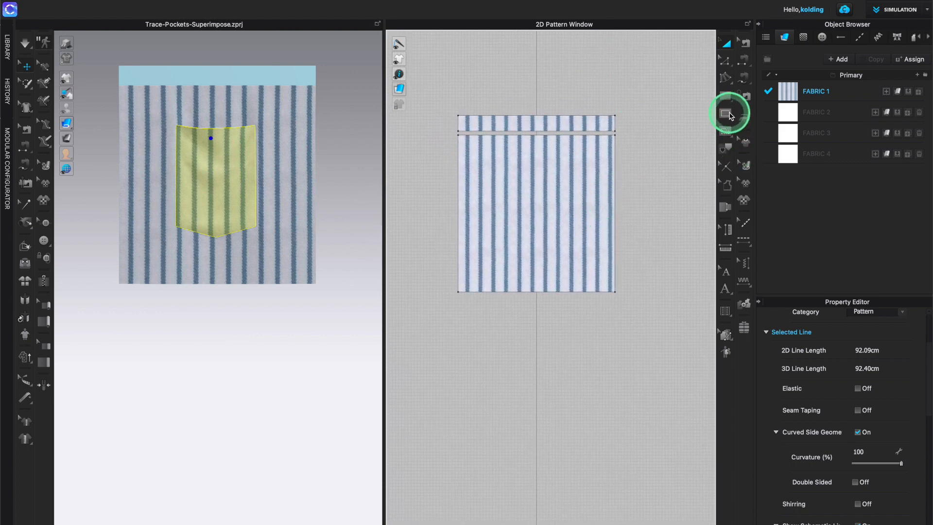
pyautogui.click(730, 116)
pyautogui.moveTo(730, 117); pyautogui.dragTo(770, 136)
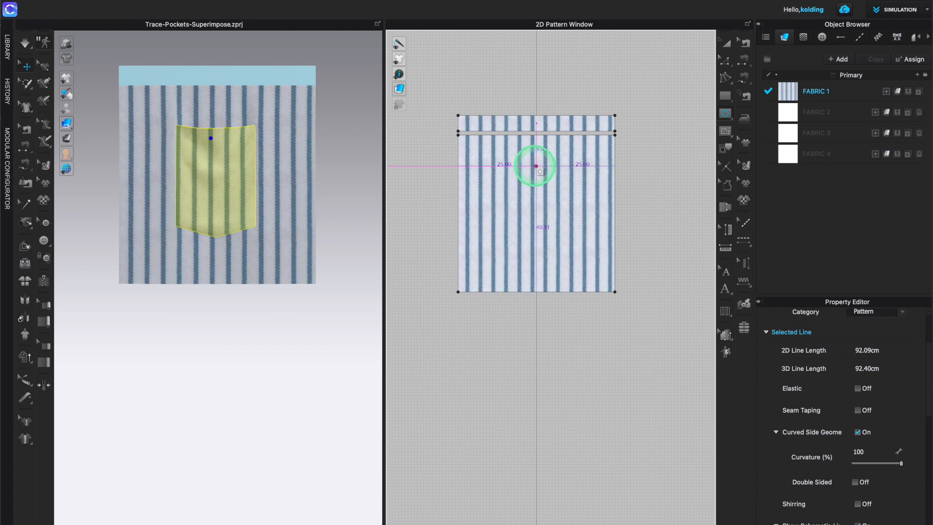
pyautogui.moveTo(520, 162); pyautogui.dragTo(581, 258)
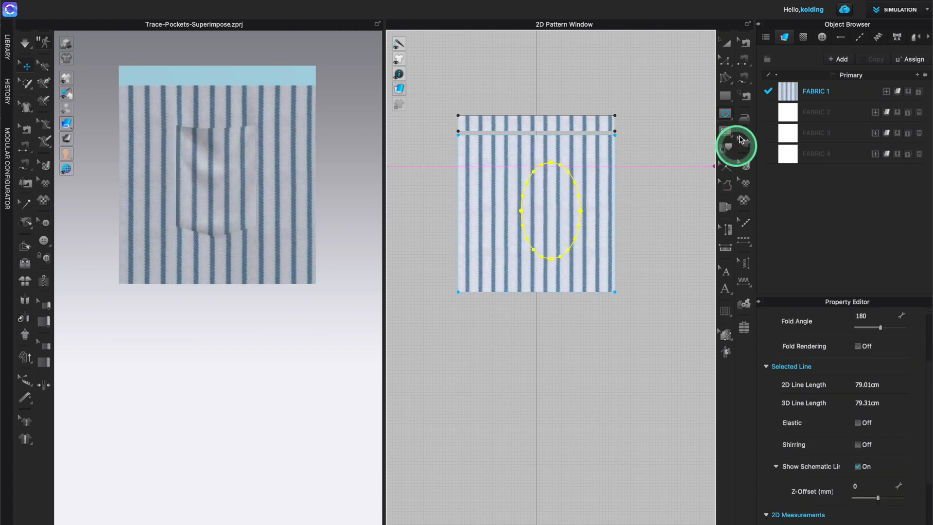
# Step: Trace the internal ellipse as a separate pattern and place the new oval piece below the body piece
pyautogui.click(728, 147)
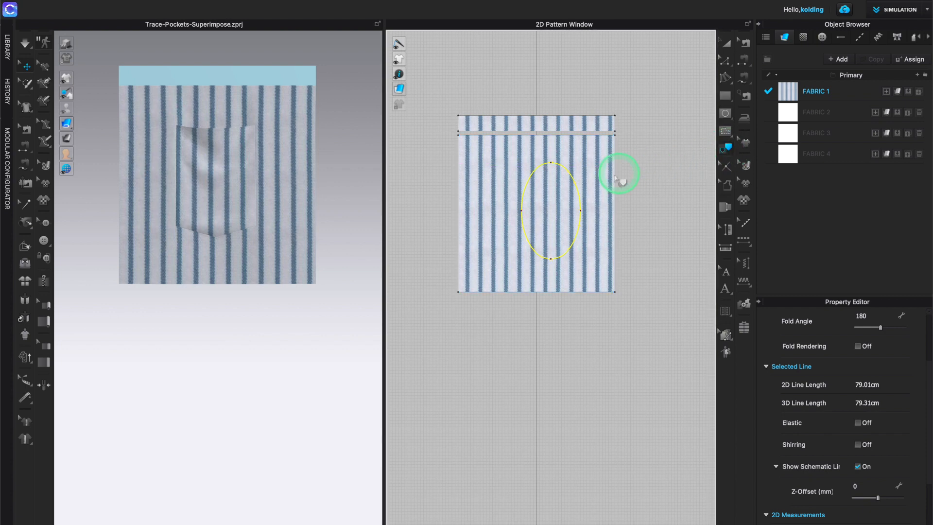
pyautogui.rightClick(578, 191)
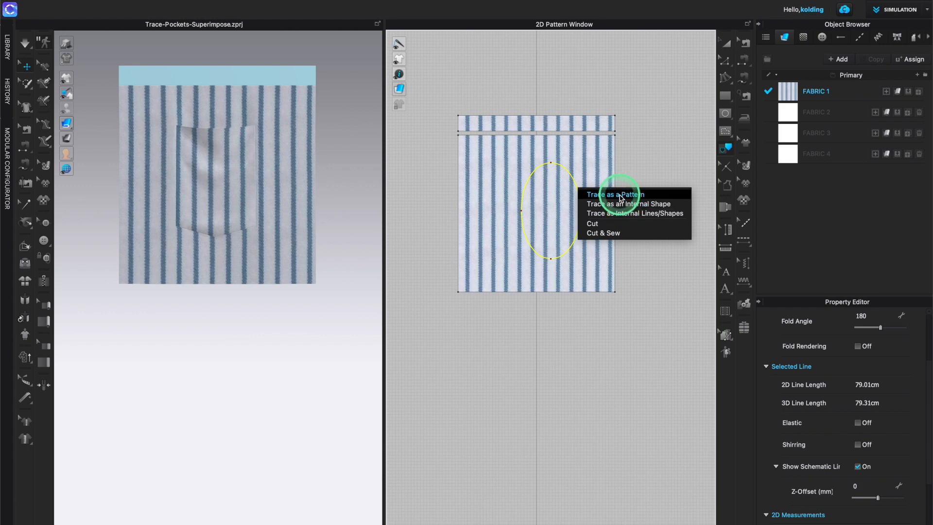
pyautogui.click(617, 194)
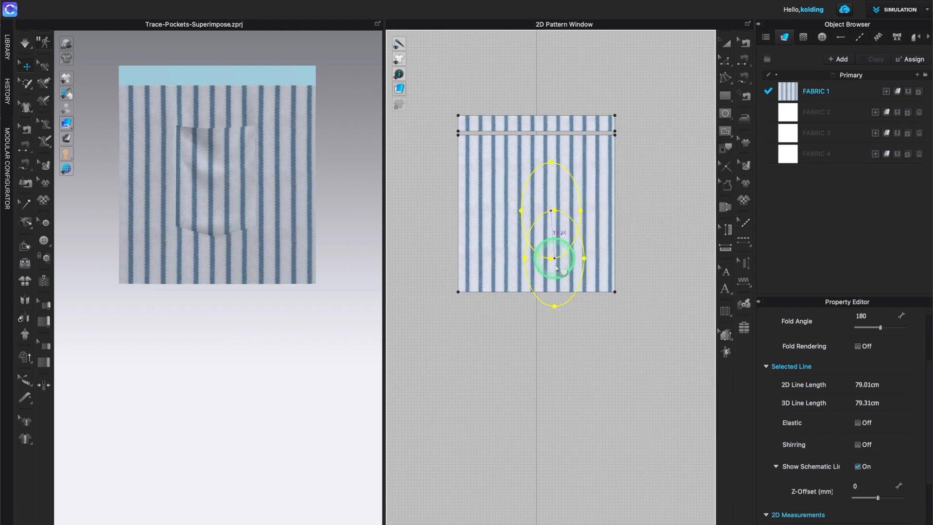
pyautogui.click(552, 358)
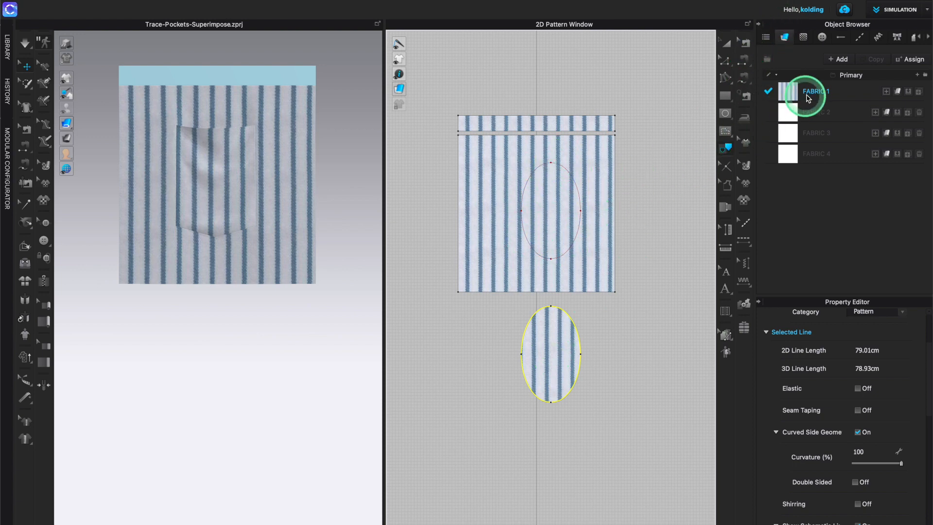
# Step: Free-sew the full outline of the oval piece to the internal ellipse, starting from the top point of each
pyautogui.click(744, 77)
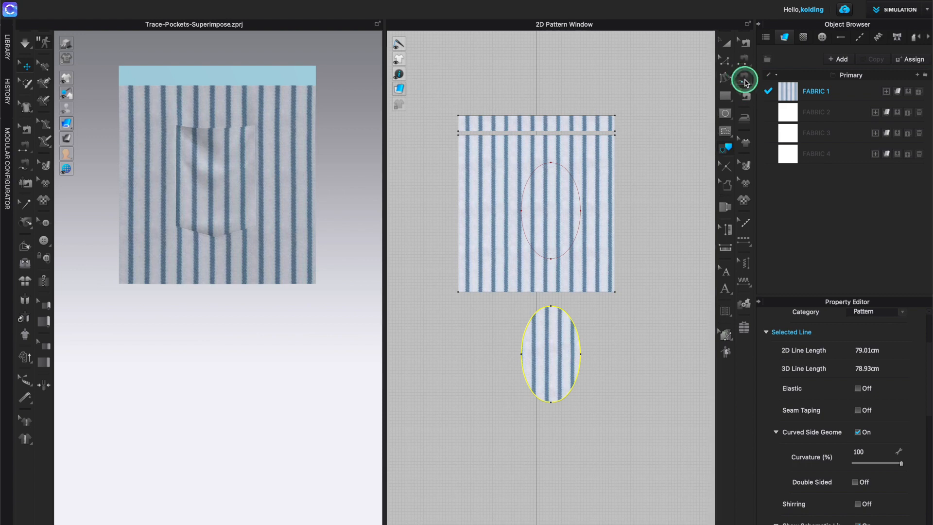
pyautogui.click(553, 166)
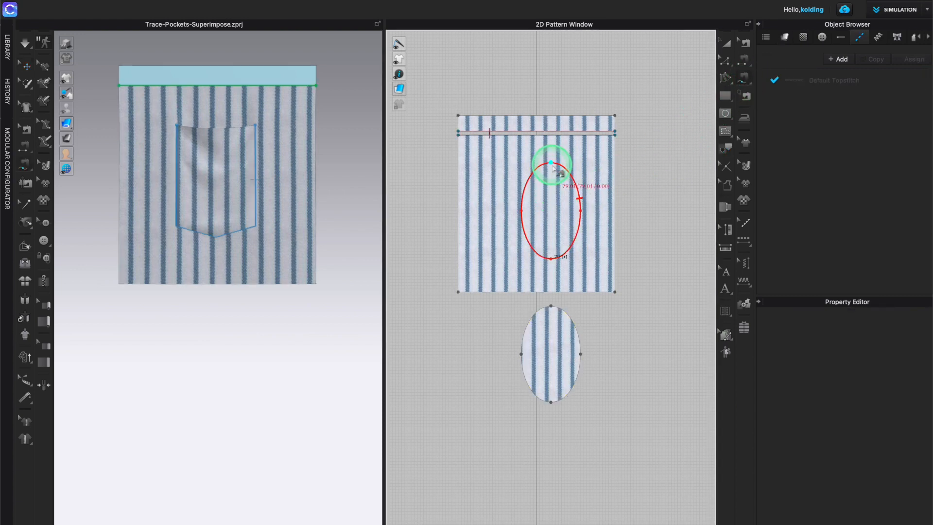
pyautogui.click(551, 308)
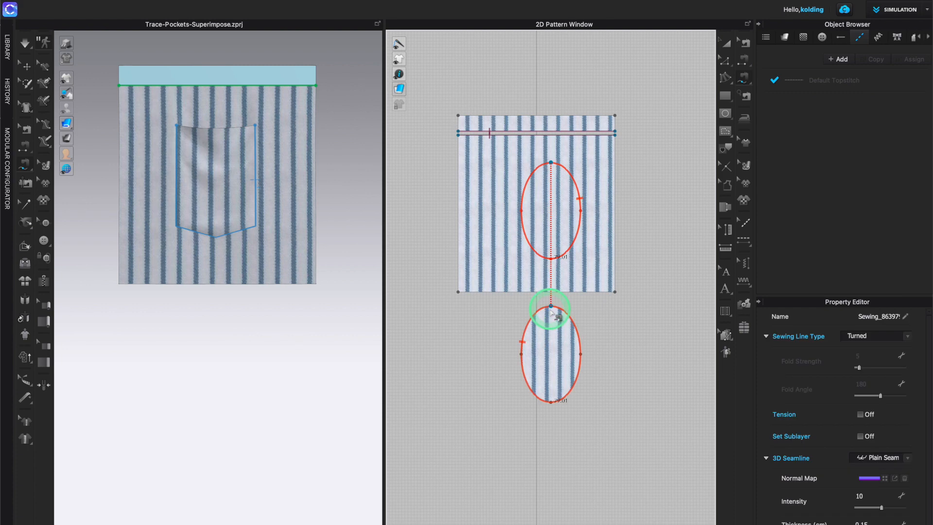
# Step: Assign FABRIC 2 to the oval pattern piece below the striped body piece
pyautogui.moveTo(353, 237); pyautogui.dragTo(119, 217, button='middle')
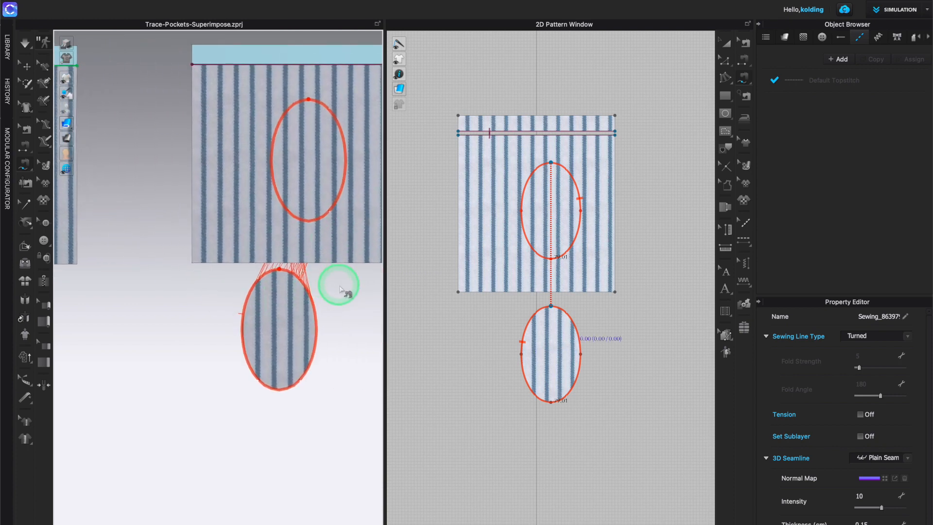
pyautogui.moveTo(340, 289); pyautogui.dragTo(308, 298, button='middle')
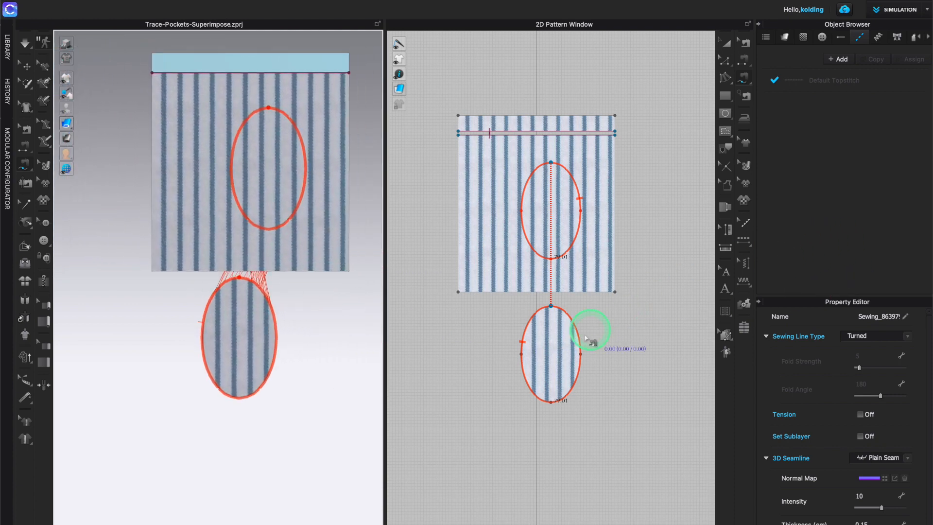
pyautogui.press('a')
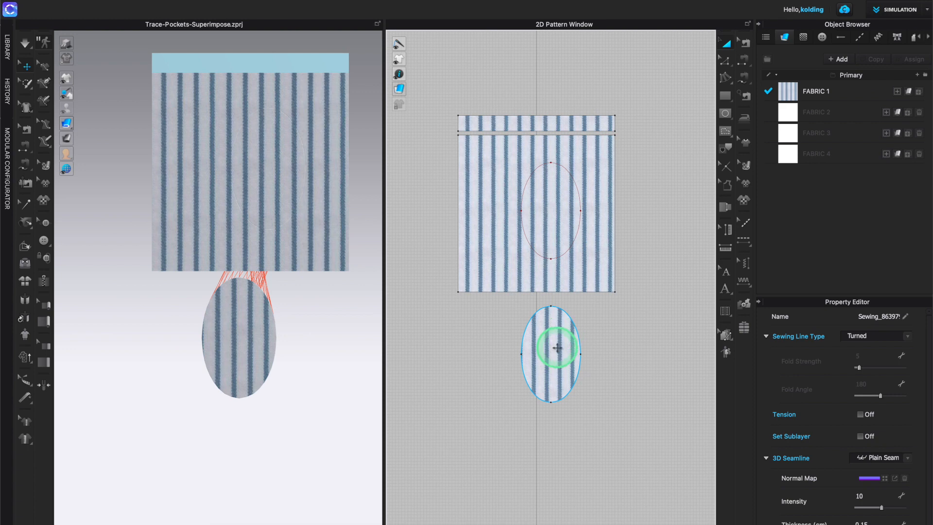
pyautogui.click(563, 338)
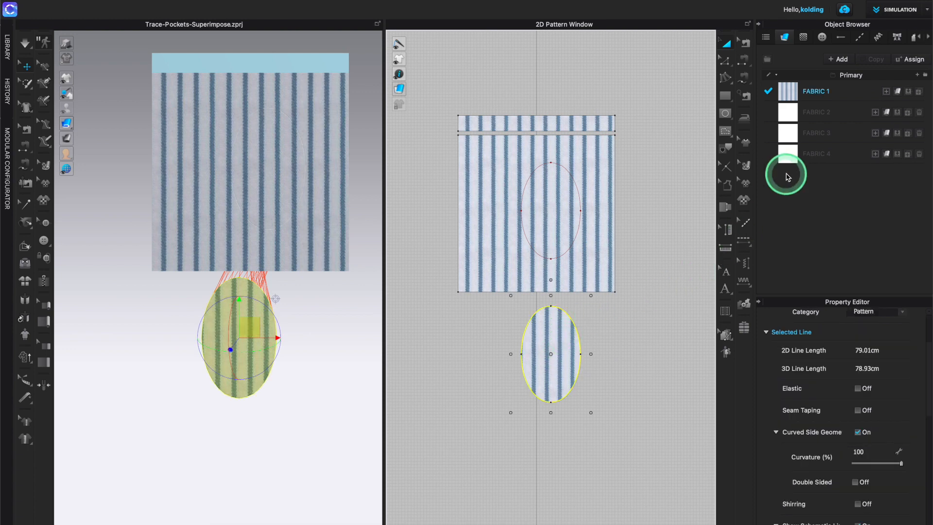
pyautogui.click(908, 118)
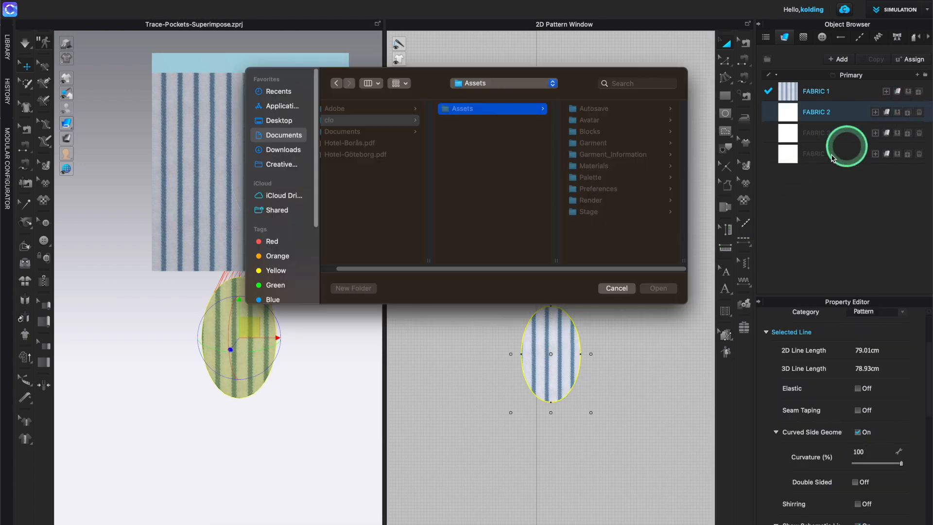
pyautogui.click(616, 288)
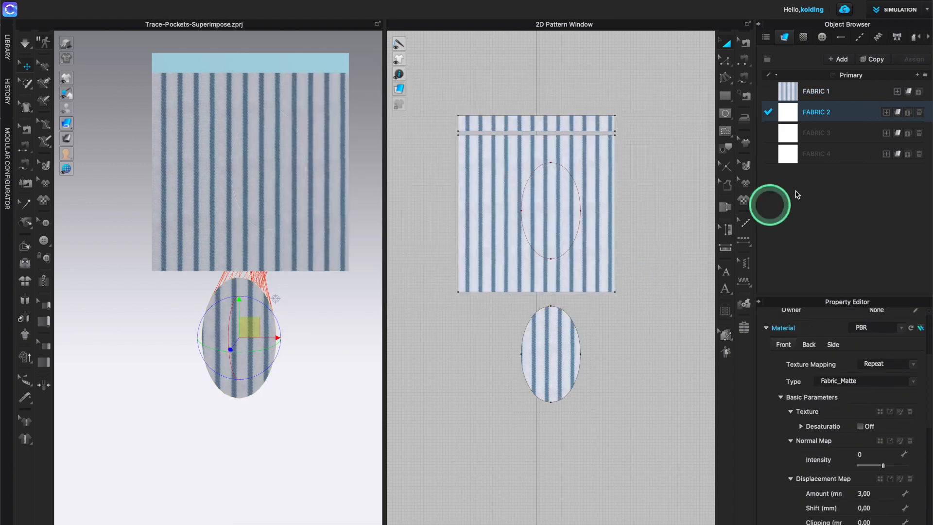
pyautogui.click(534, 327)
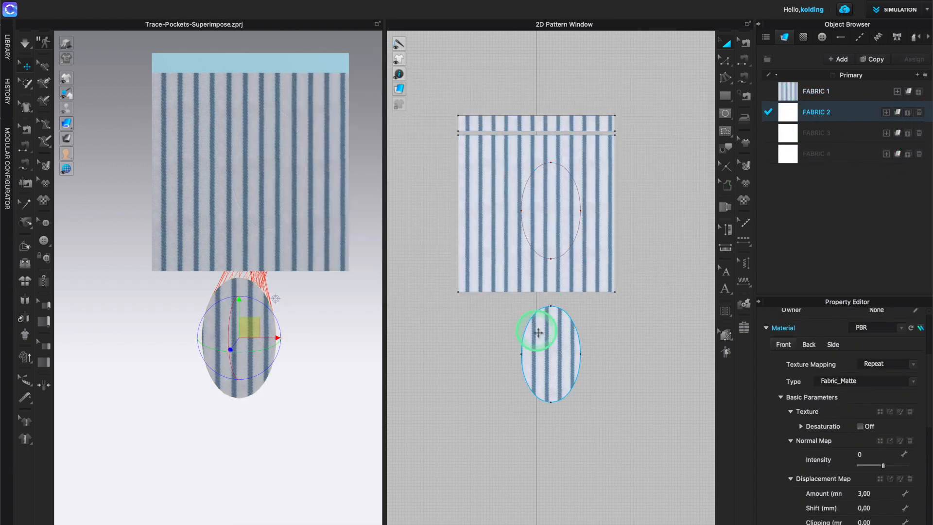
pyautogui.click(548, 345)
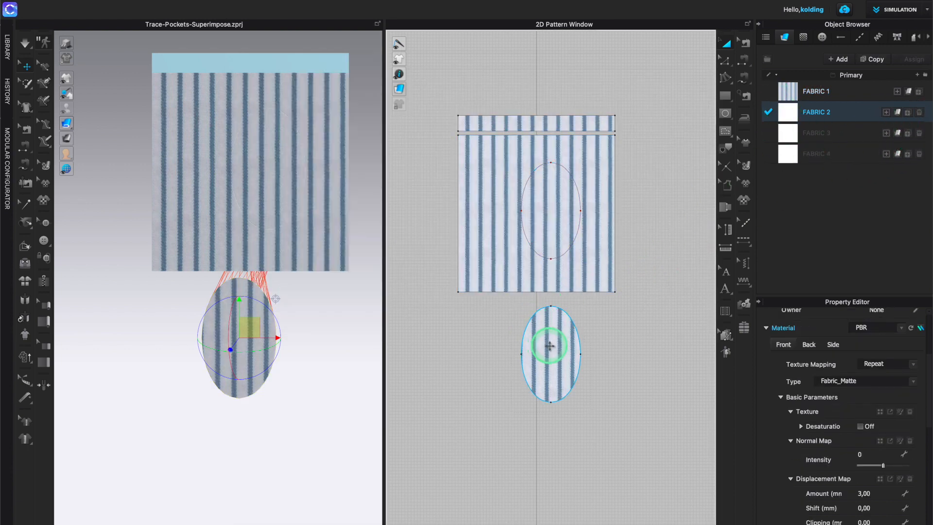
pyautogui.click(901, 122)
pyautogui.click(491, 293)
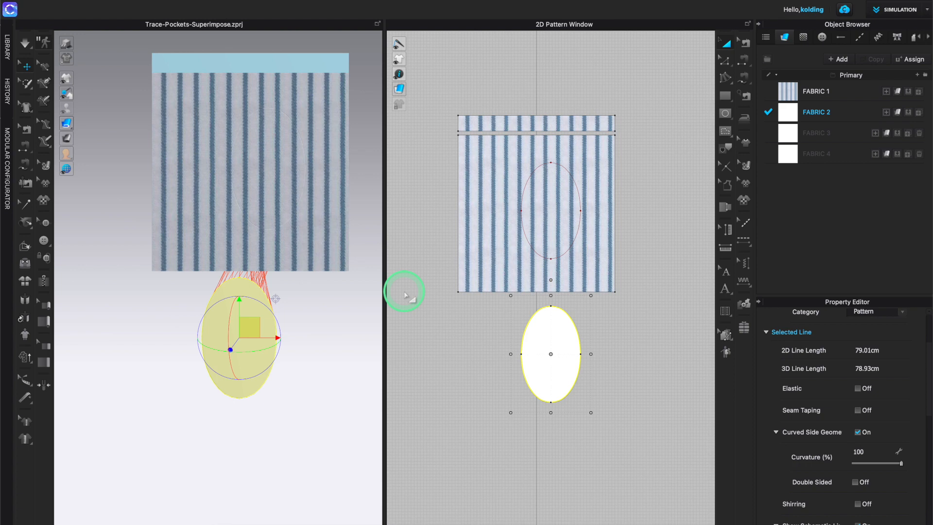
# Step: Superimpose the oval piece underneath the striped body piece in 3D and return to the simulation selection tool
pyautogui.rightClick(219, 332)
pyautogui.click(277, 273)
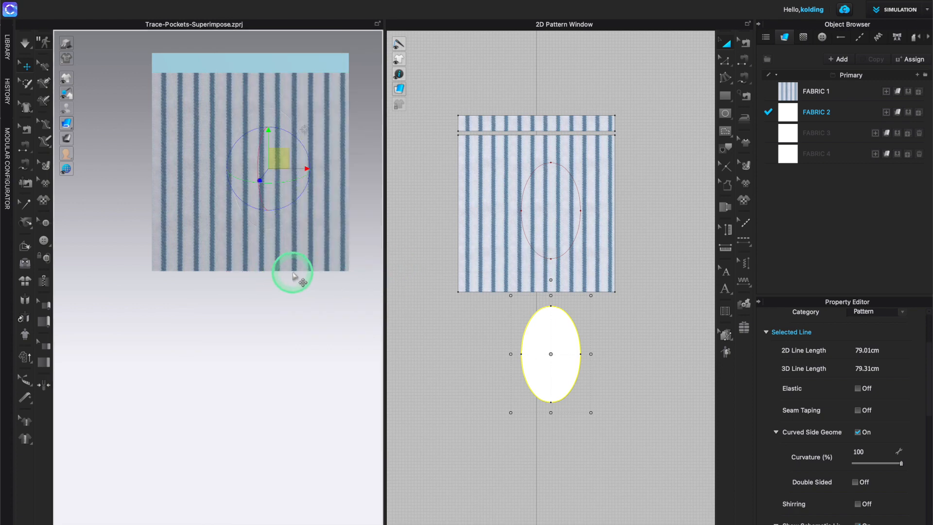
pyautogui.press('q')
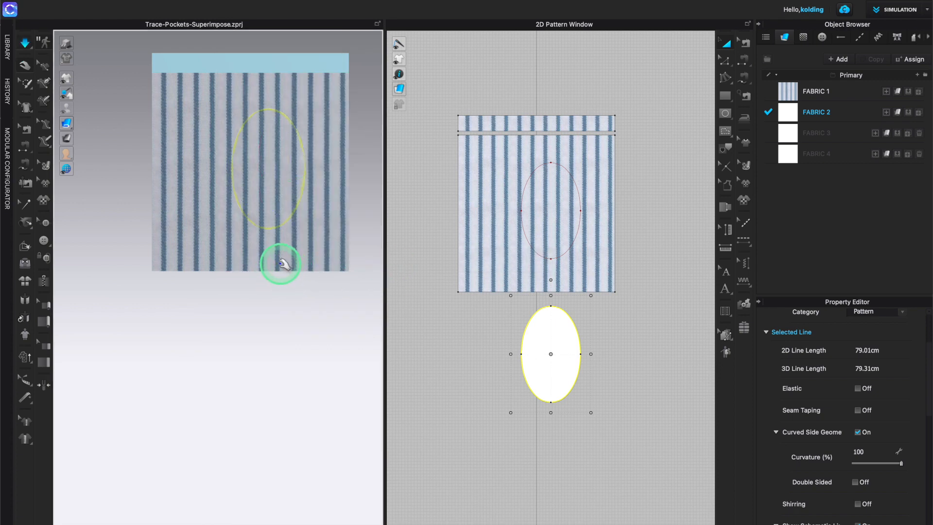
# Step: Lower the opacity of FABRIC 1 temporarily to check the oval piece behind the body, and restore it to 100
pyautogui.click(791, 96)
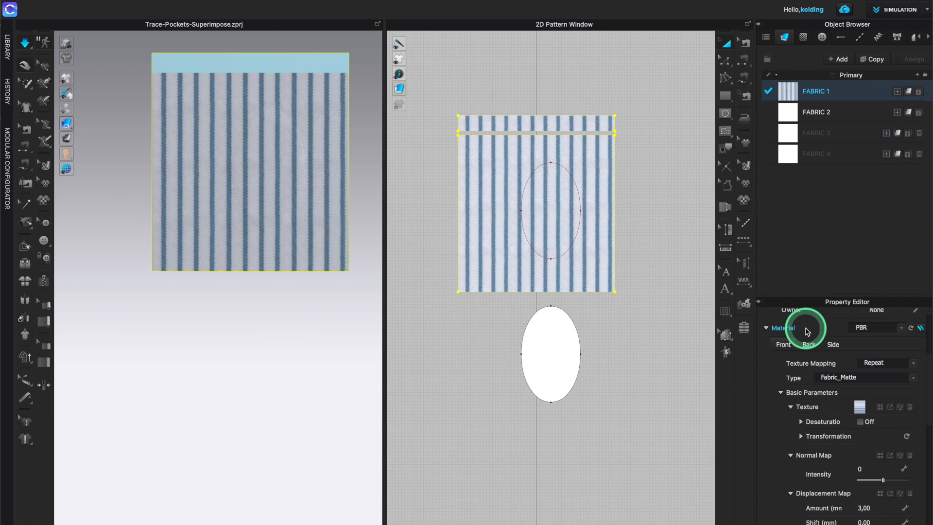
pyautogui.scroll(-5, 821, 408)
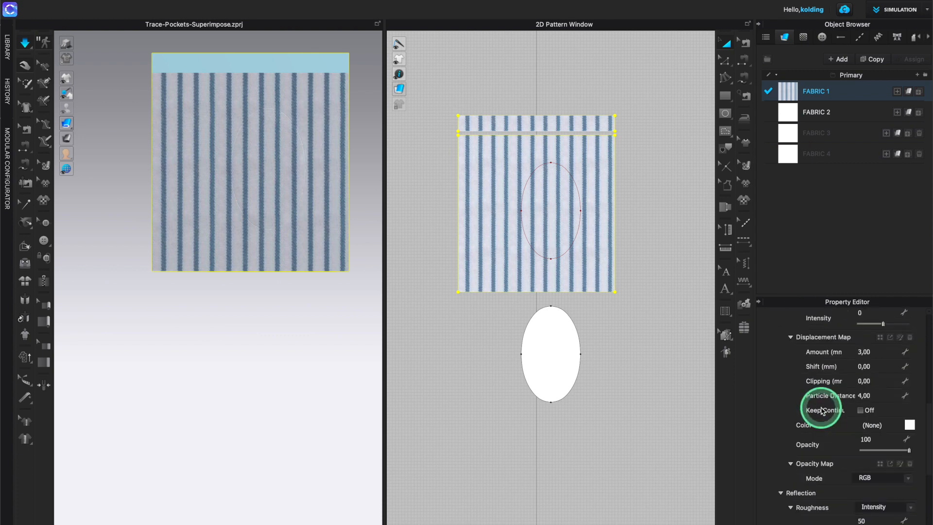
pyautogui.click(882, 451)
pyautogui.moveTo(883, 451); pyautogui.dragTo(929, 452)
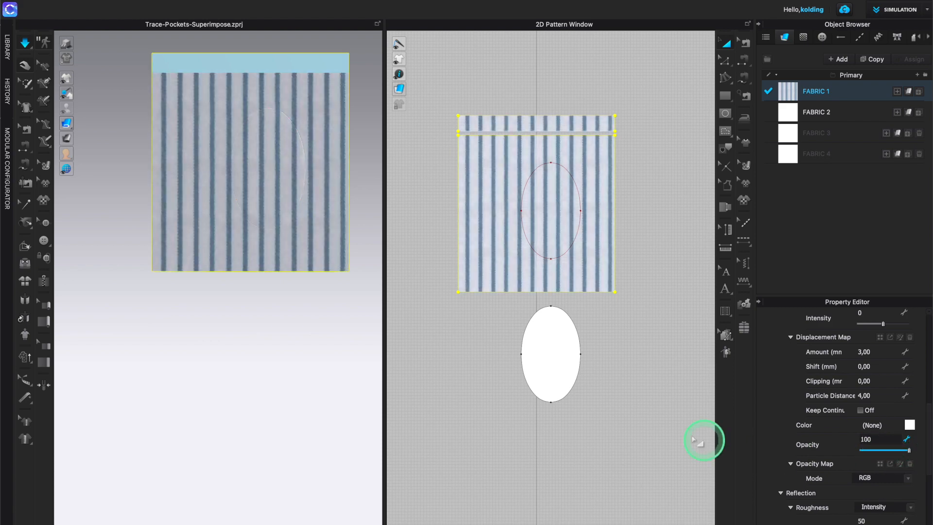
# Step: Bend the right side edge of the next plain striped body piece inward into a smooth curve about 55 cm long
pyautogui.moveTo(653, 260); pyautogui.dragTo(396, 290, button='middle')
pyautogui.moveTo(333, 196); pyautogui.dragTo(152, 233, button='middle')
pyautogui.moveTo(298, 236); pyautogui.dragTo(184, 249, button='middle')
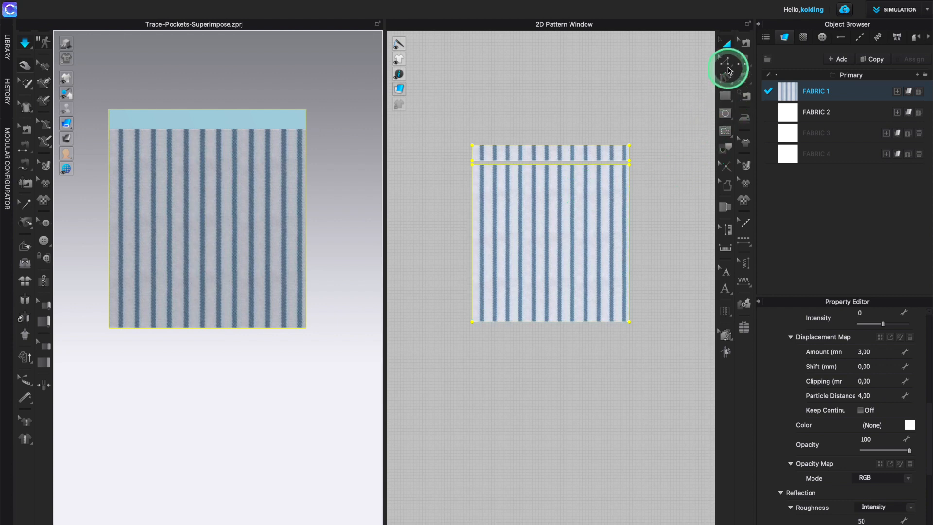
pyautogui.click(727, 62)
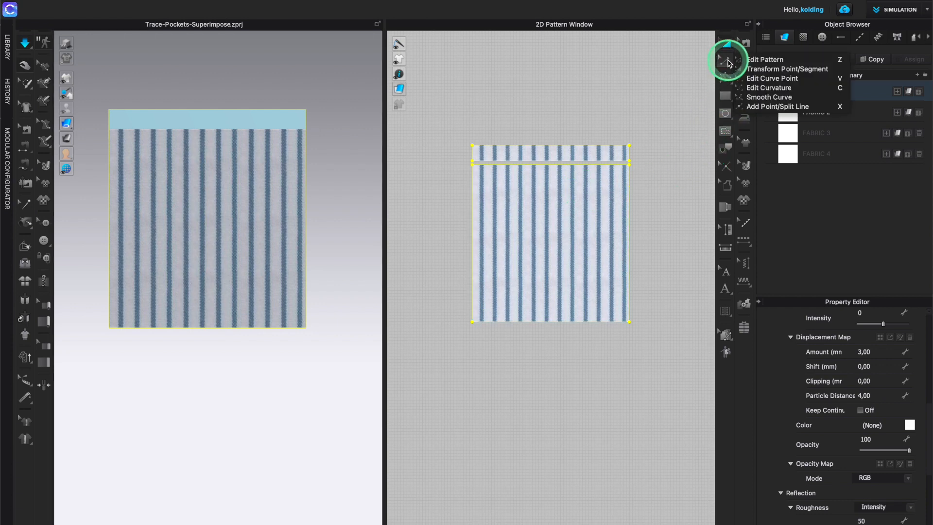
pyautogui.click(767, 97)
pyautogui.click(648, 247)
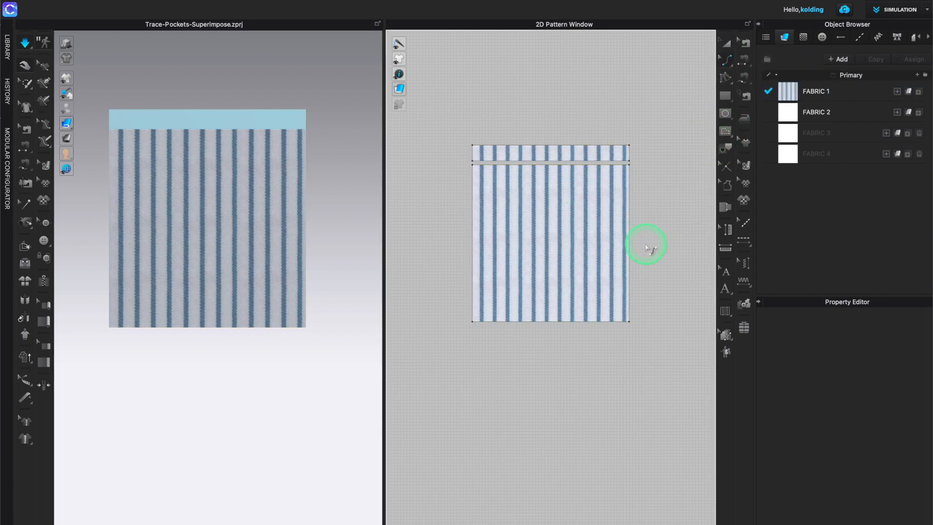
pyautogui.moveTo(630, 231); pyautogui.dragTo(604, 235)
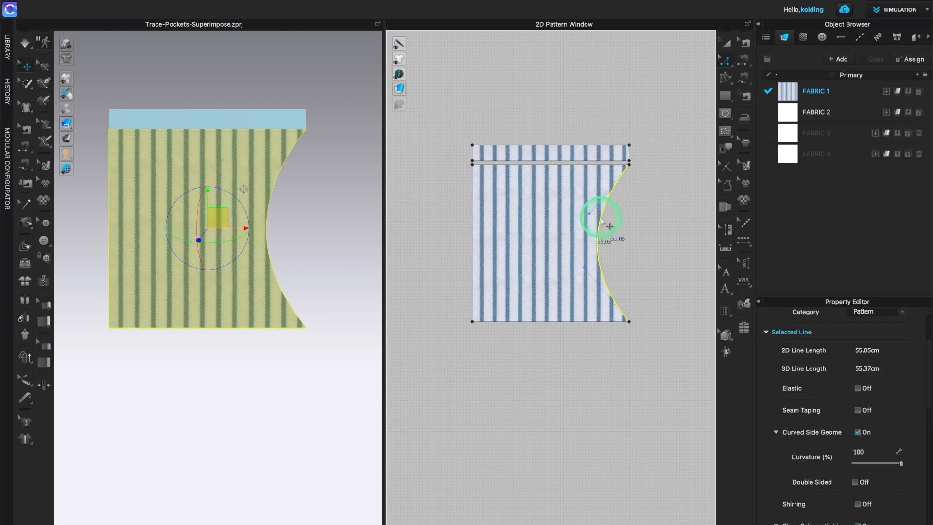
# Step: Offset the curved side edge as one internal line at a distance of 3.50 cm, with Extend enabled
pyautogui.rightClick(602, 221)
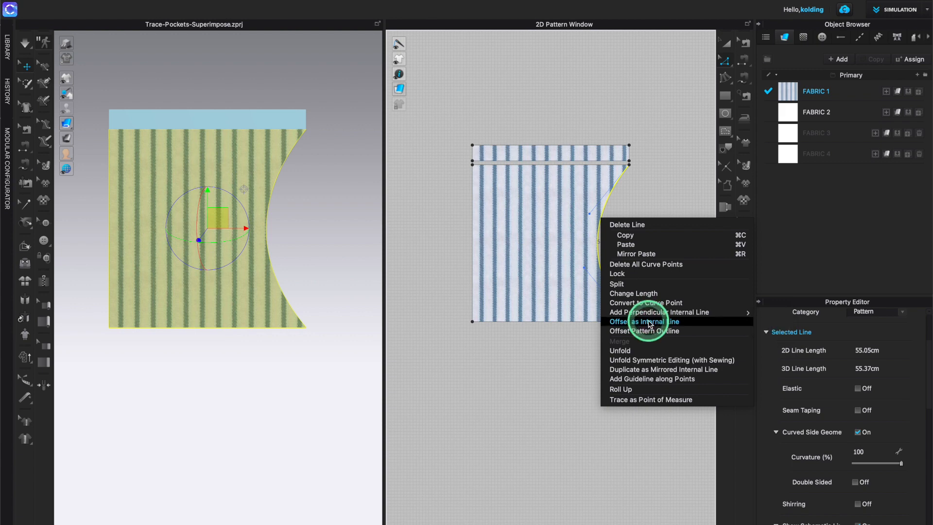
pyautogui.click(649, 321)
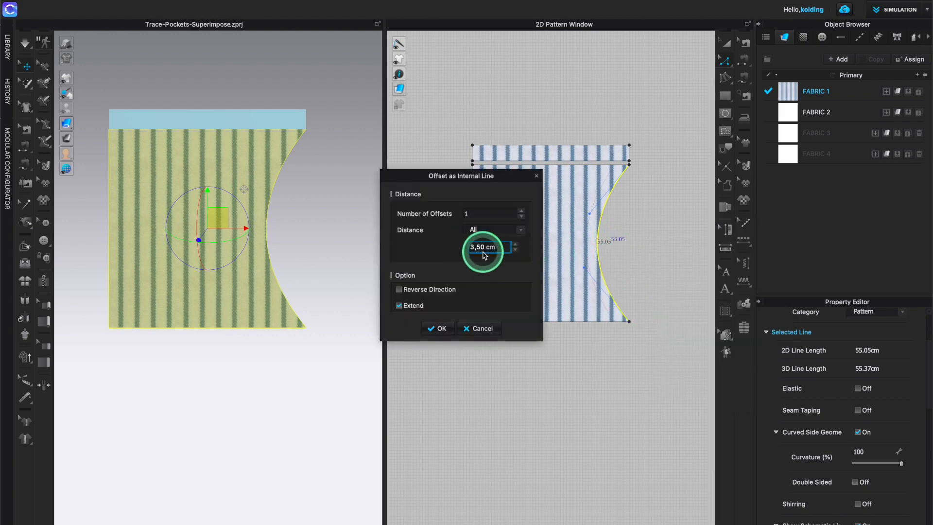
pyautogui.click(442, 328)
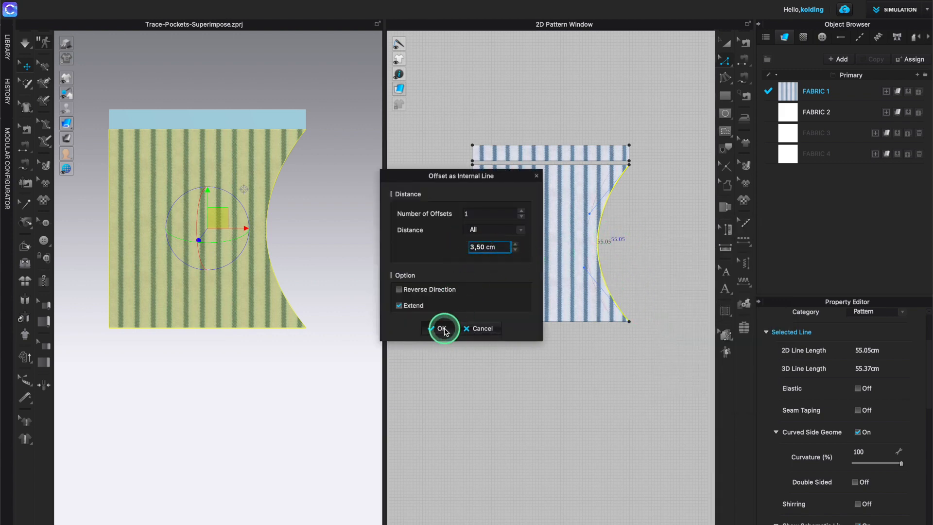
# Step: Add points where the offset internal line intersects the body piece's top and bottom edges, and check the split top edge
pyautogui.scroll(2, 607, 238)
pyautogui.scroll(2, 606, 237)
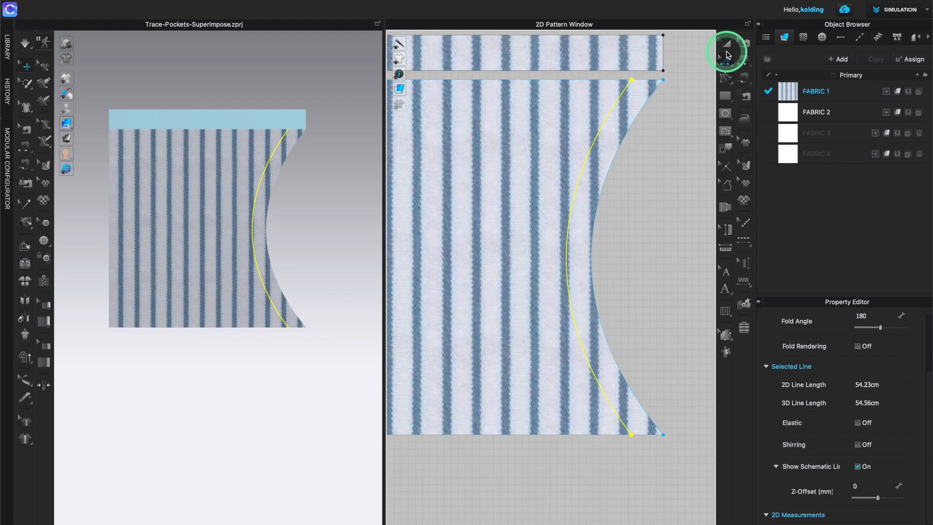
pyautogui.click(613, 80)
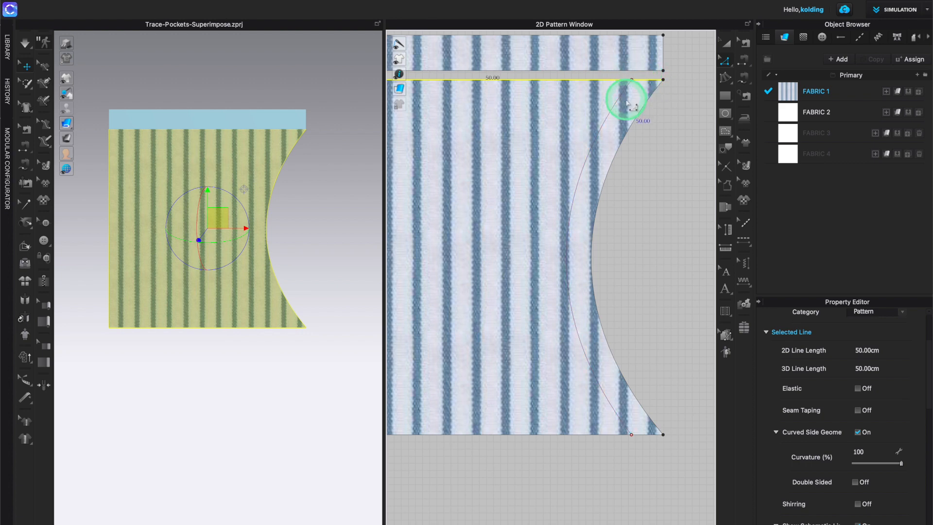
pyautogui.click(624, 98)
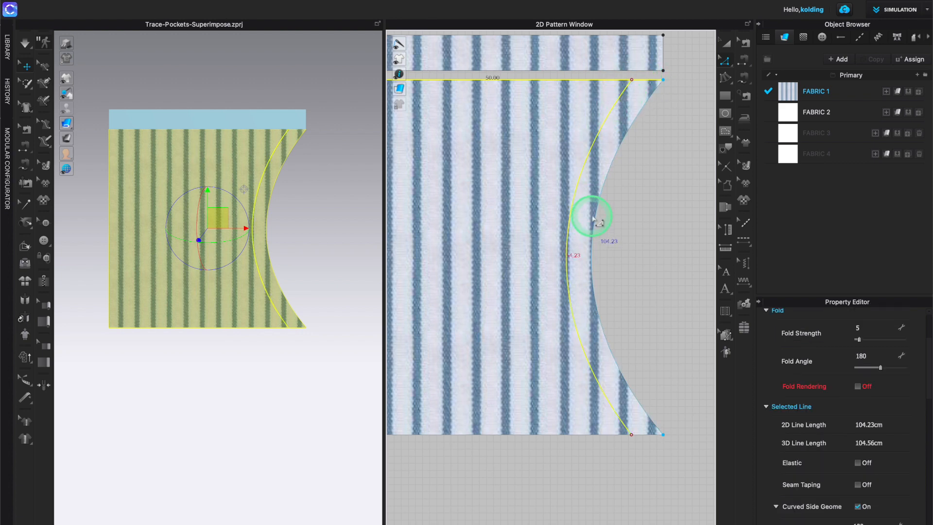
pyautogui.keyDown('shift'); pyautogui.click(619, 438); pyautogui.keyUp('shift')
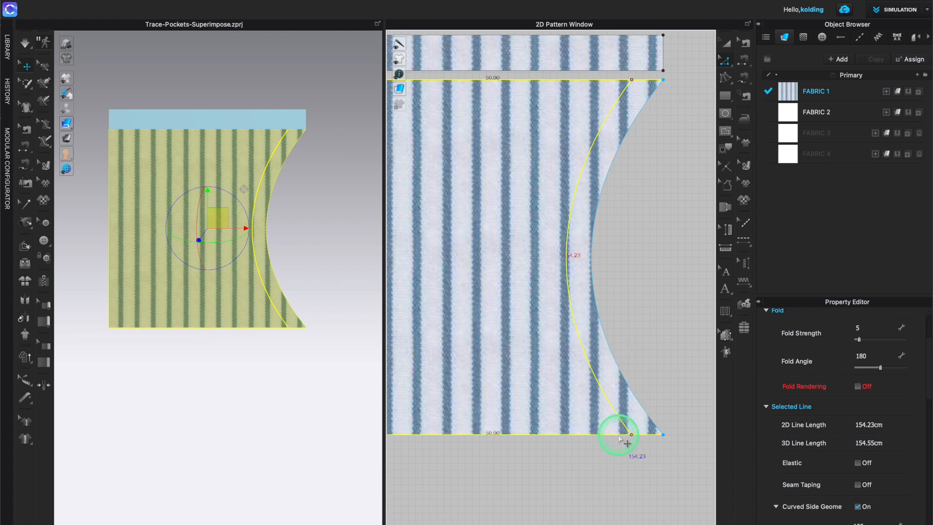
pyautogui.rightClick(619, 438)
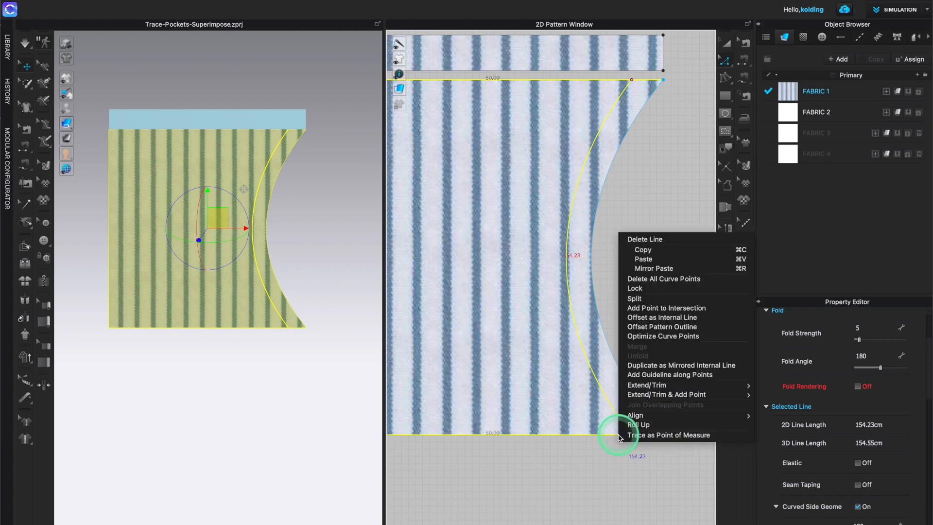
pyautogui.click(687, 311)
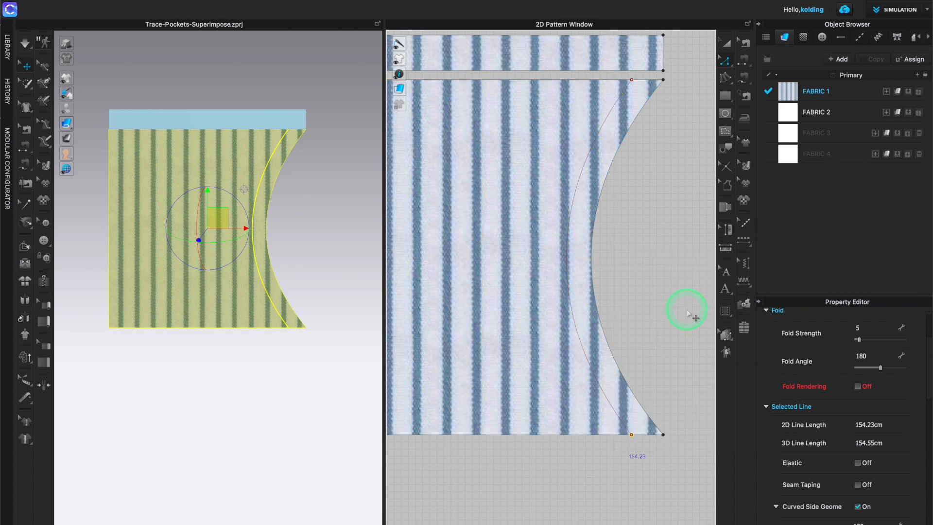
pyautogui.click(645, 80)
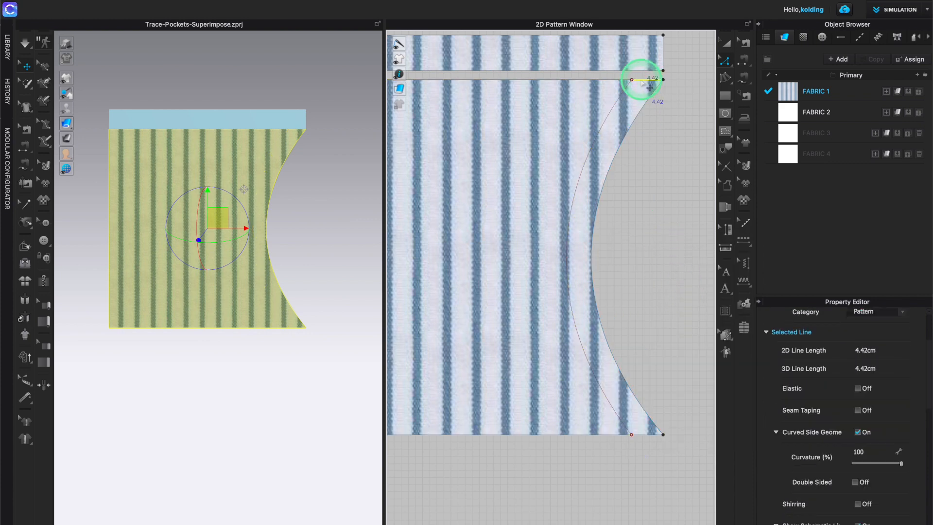
pyautogui.click(620, 99)
pyautogui.click(648, 80)
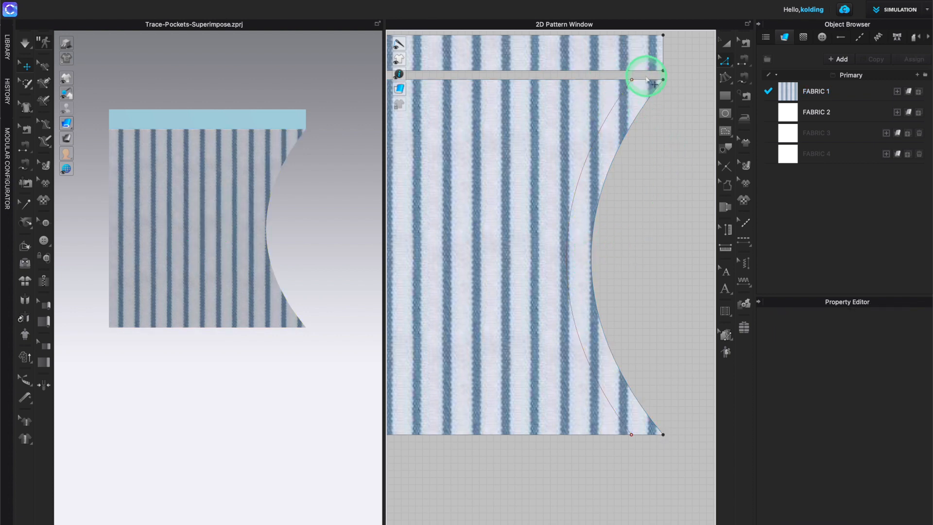
# Step: Trace the curved band between the internal line and the side edge as a separate pattern and place it beside the body piece
pyautogui.click(722, 142)
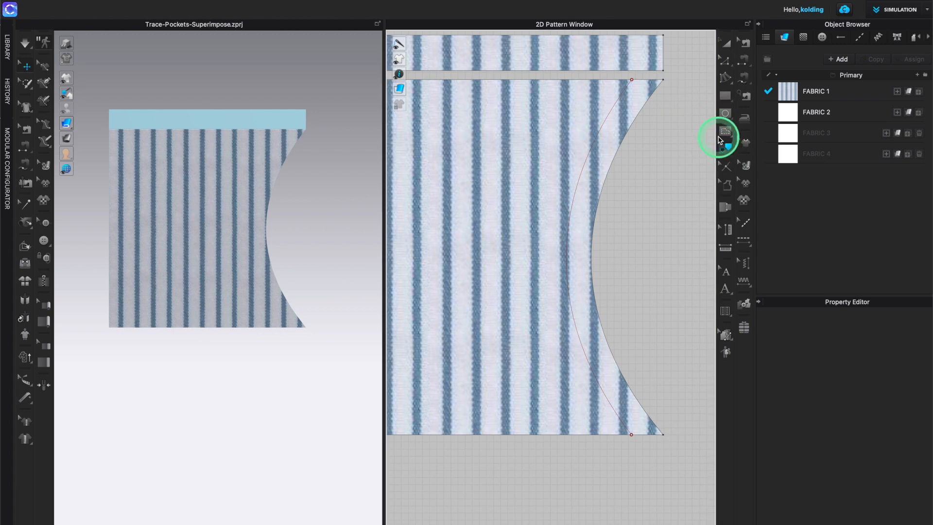
pyautogui.click(623, 97)
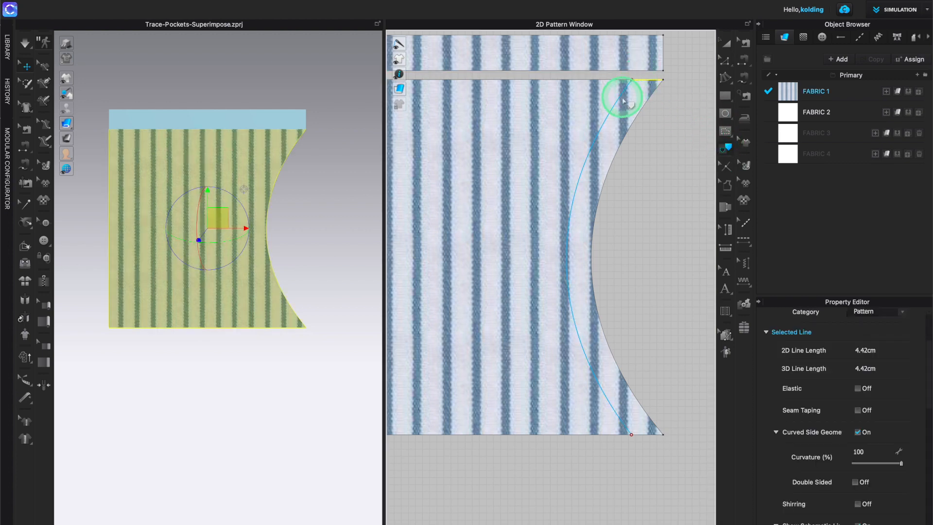
pyautogui.click(624, 138)
pyautogui.keyDown('shift'); pyautogui.click(623, 141); pyautogui.keyUp('shift')
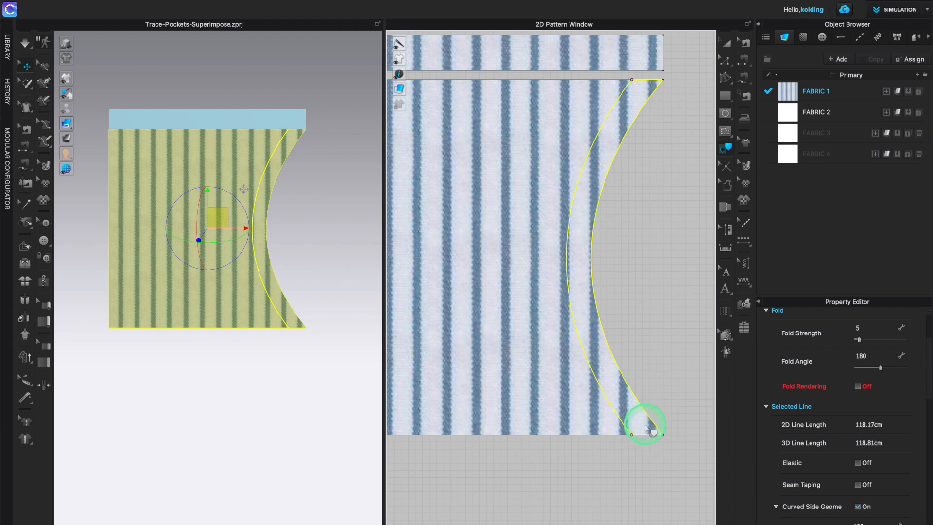
pyautogui.rightClick(643, 436)
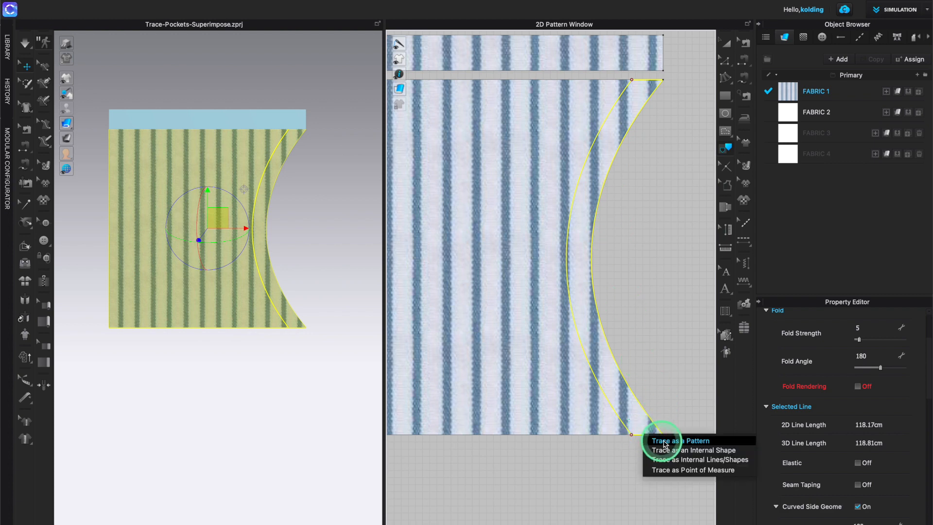
pyautogui.click(678, 444)
pyautogui.scroll(-4, 657, 347)
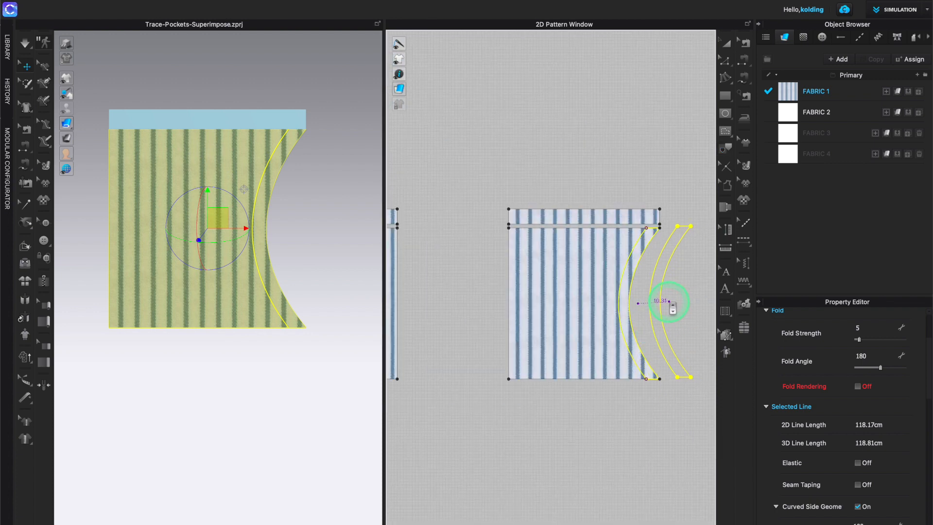
pyautogui.click(670, 306)
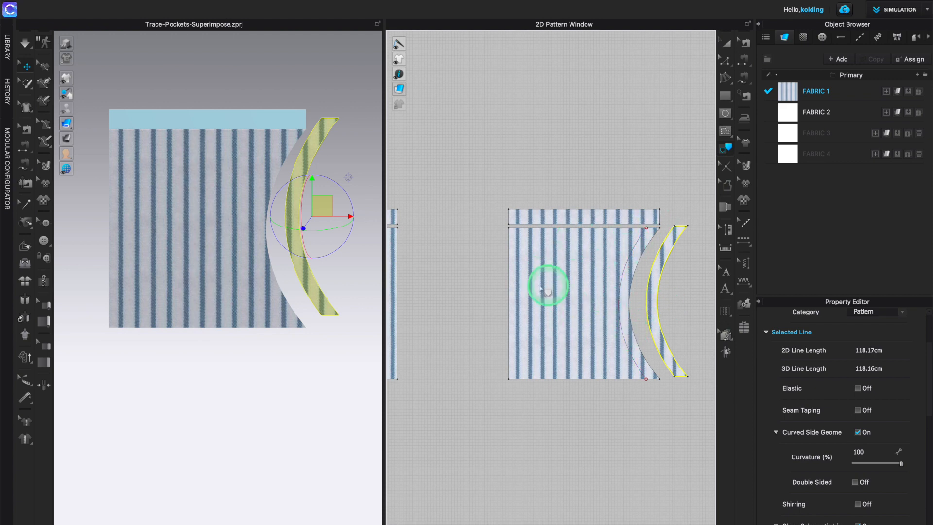
pyautogui.scroll(-1, 594, 284)
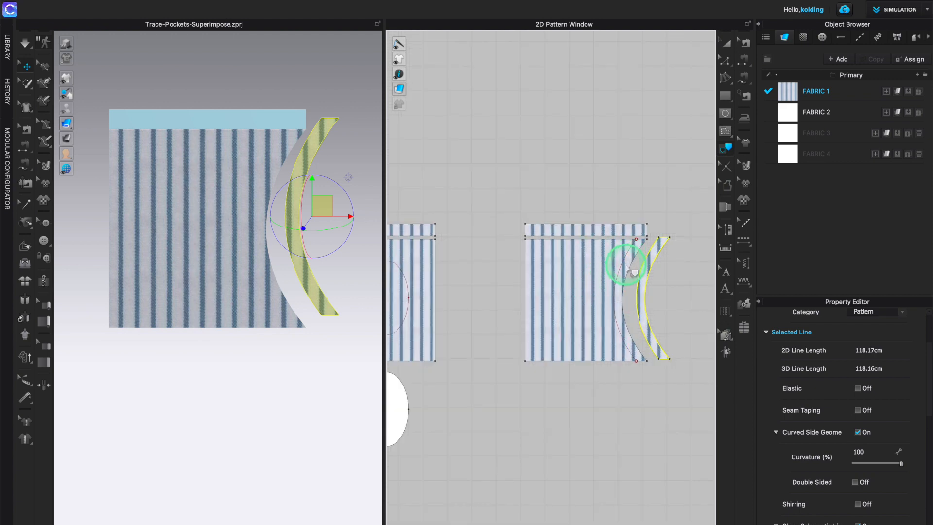
pyautogui.scroll(1, 628, 275)
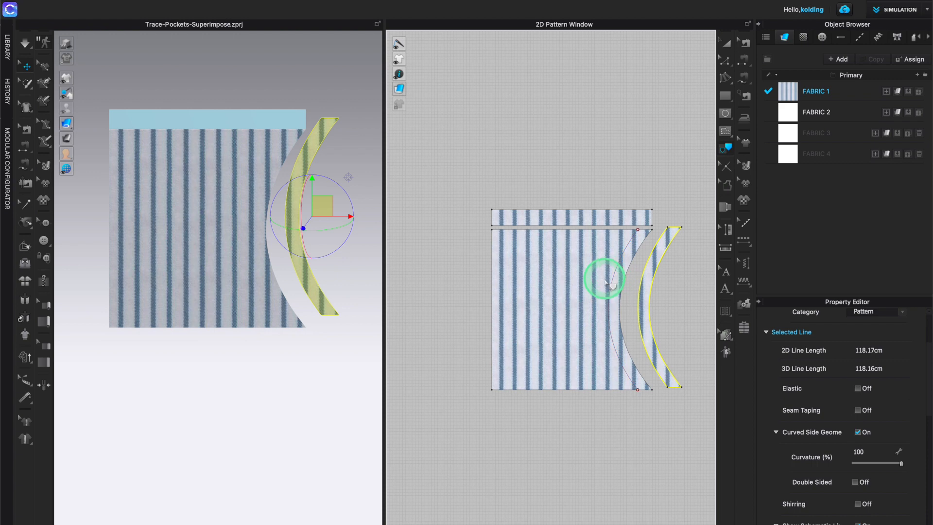
pyautogui.scroll(-3, 604, 287)
pyautogui.moveTo(472, 297); pyautogui.dragTo(526, 273, button='middle')
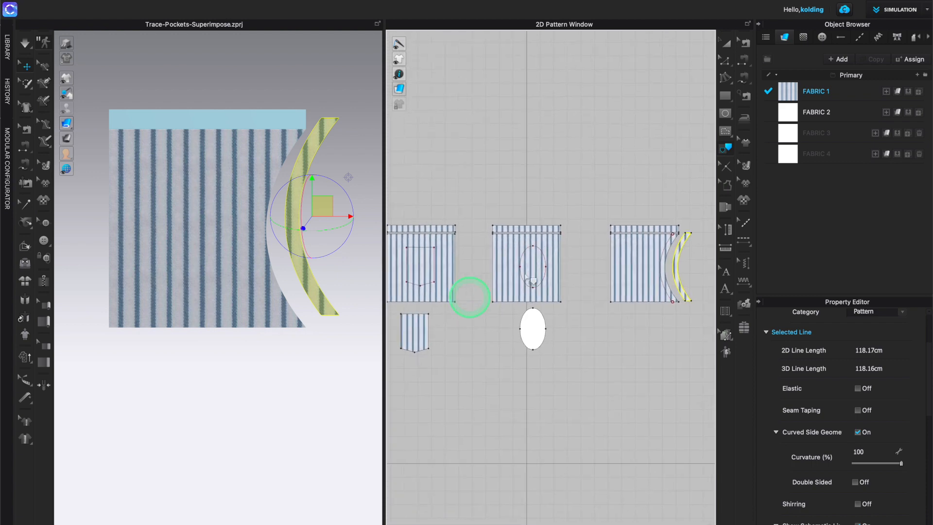
pyautogui.moveTo(426, 280); pyautogui.dragTo(406, 276, button='middle')
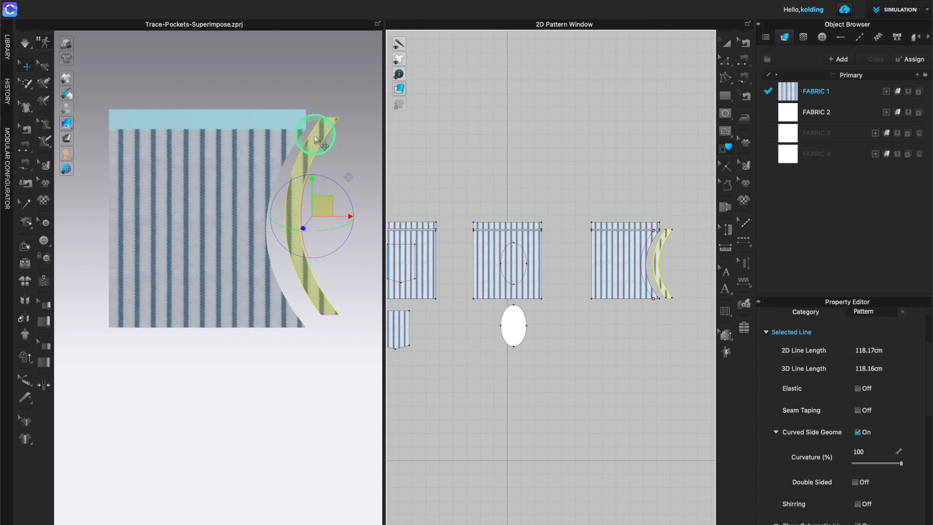
# Step: Sew the inner curved edge of the traced facing band to the matching curved side edge of the striped body piece
pyautogui.scroll(5, 670, 282)
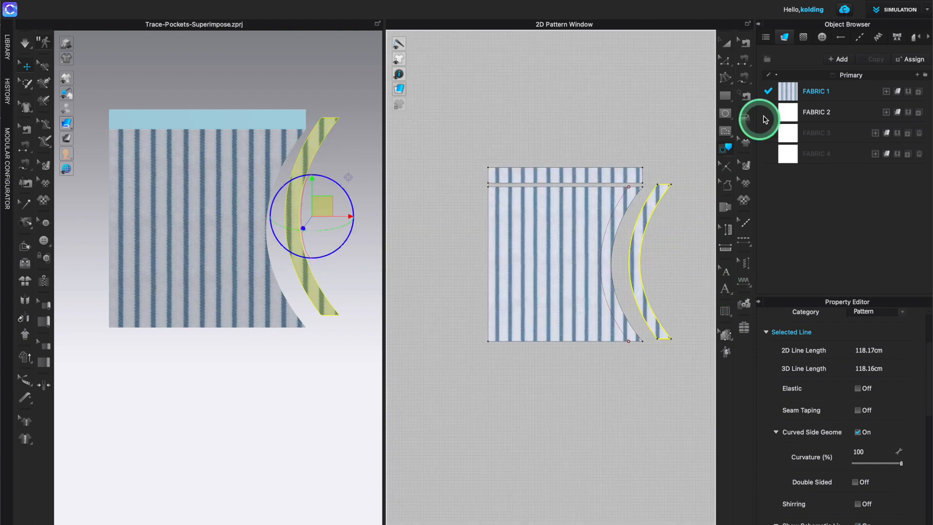
pyautogui.click(748, 68)
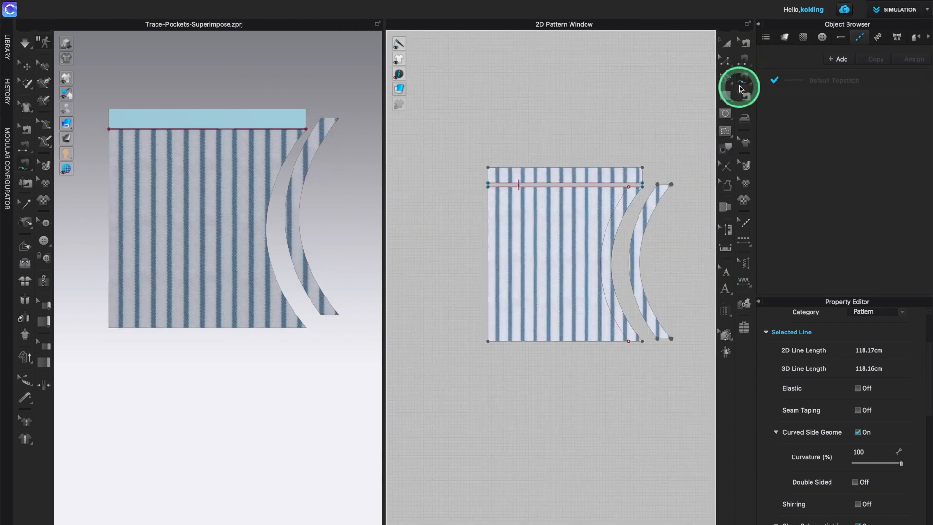
pyautogui.click(663, 190)
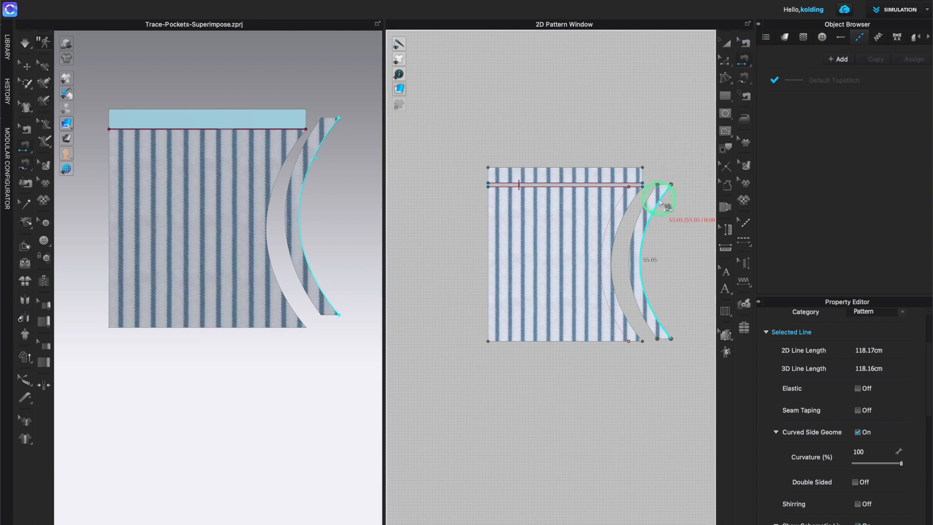
pyautogui.click(633, 201)
pyautogui.click(627, 206)
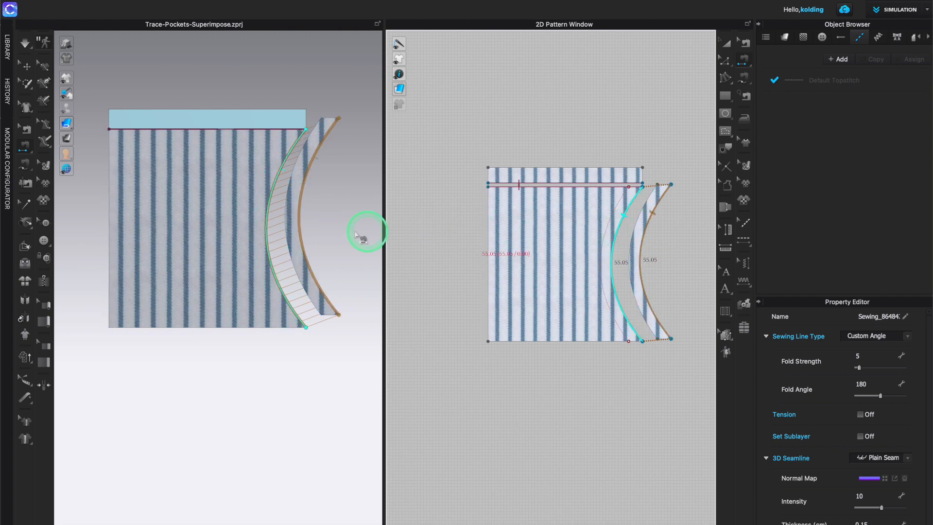
# Step: Superimpose the curved facing band under the body piece in the 3D view
pyautogui.press('q')
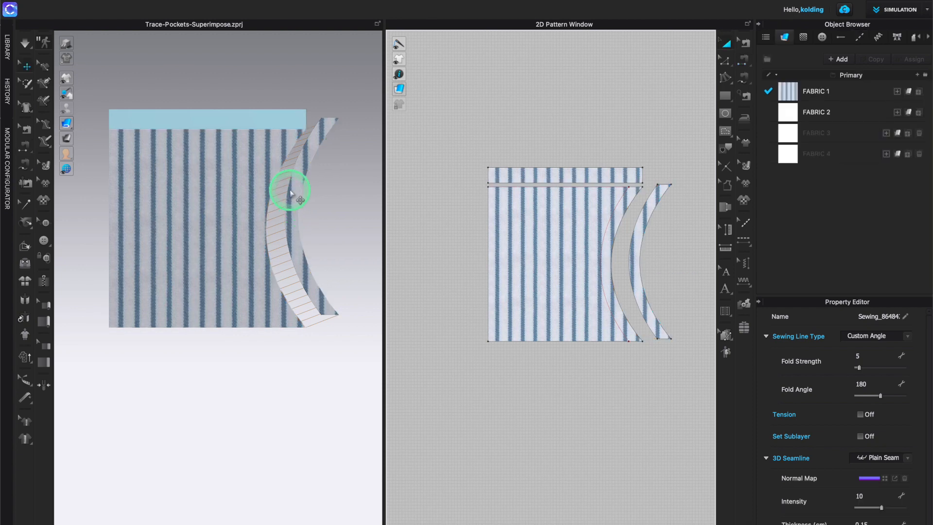
pyautogui.rightClick(295, 193)
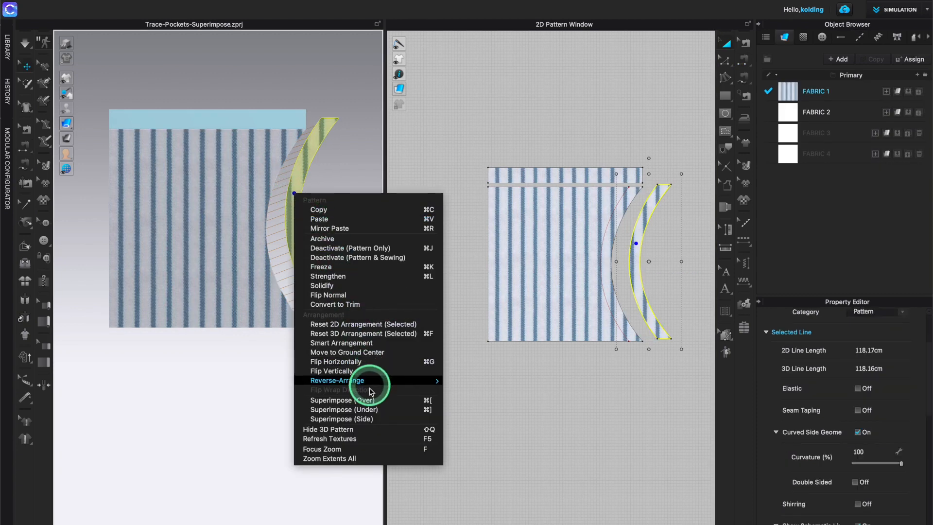
pyautogui.click(353, 413)
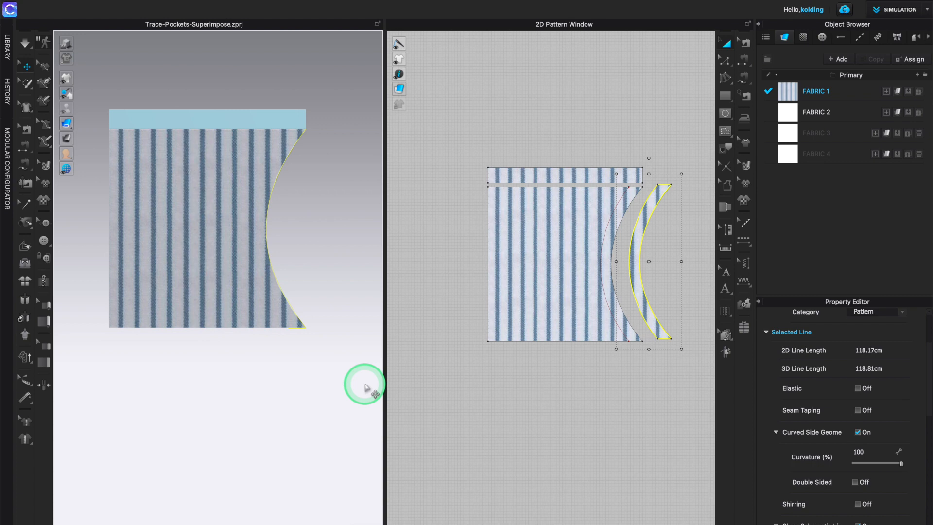
# Step: Simulate the garment, pull the body piece's lower curved corner inward, and inspect the facing from the back and front
pyautogui.press('space')
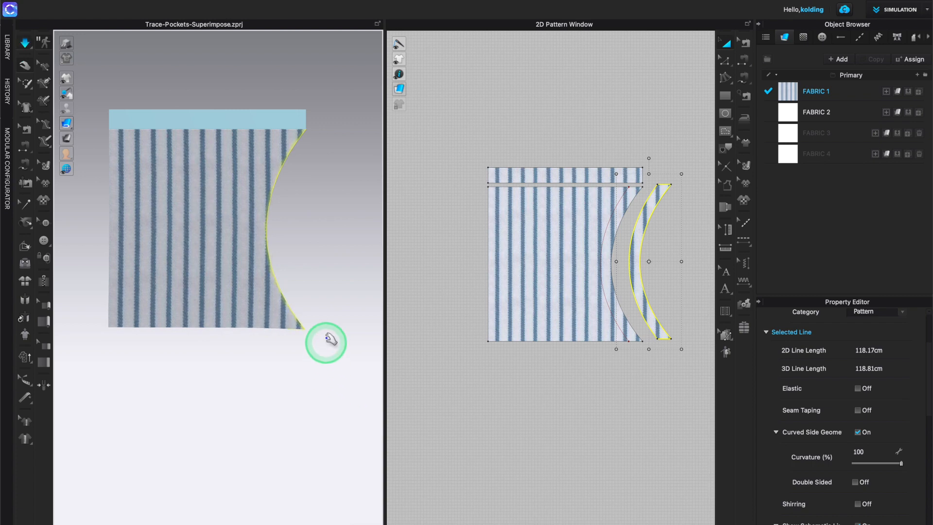
pyautogui.moveTo(295, 327); pyautogui.dragTo(258, 291)
pyautogui.moveTo(316, 292); pyautogui.dragTo(204, 289, button='right')
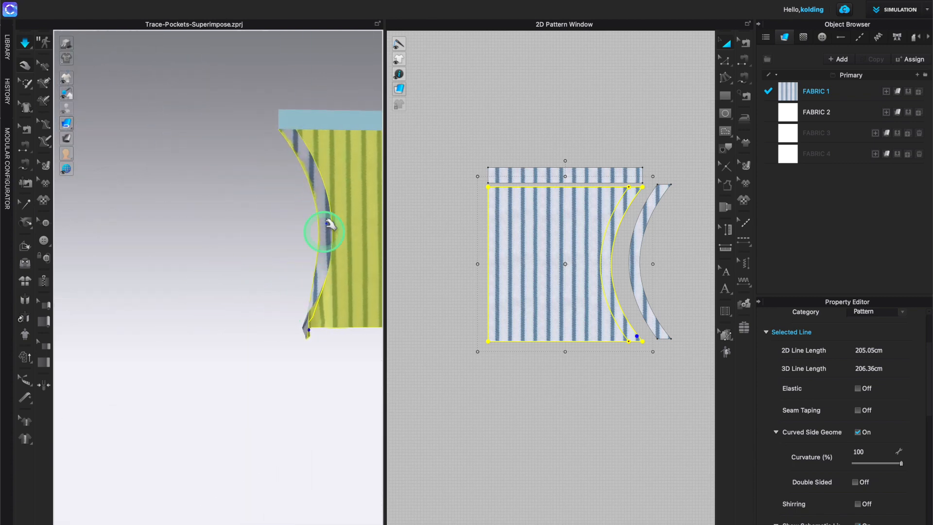
pyautogui.moveTo(280, 299); pyautogui.dragTo(387, 292, button='right')
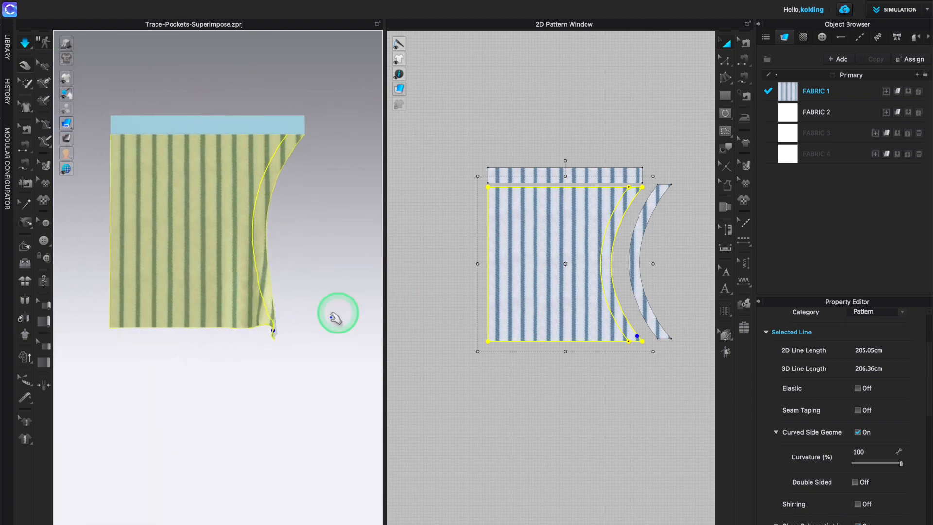